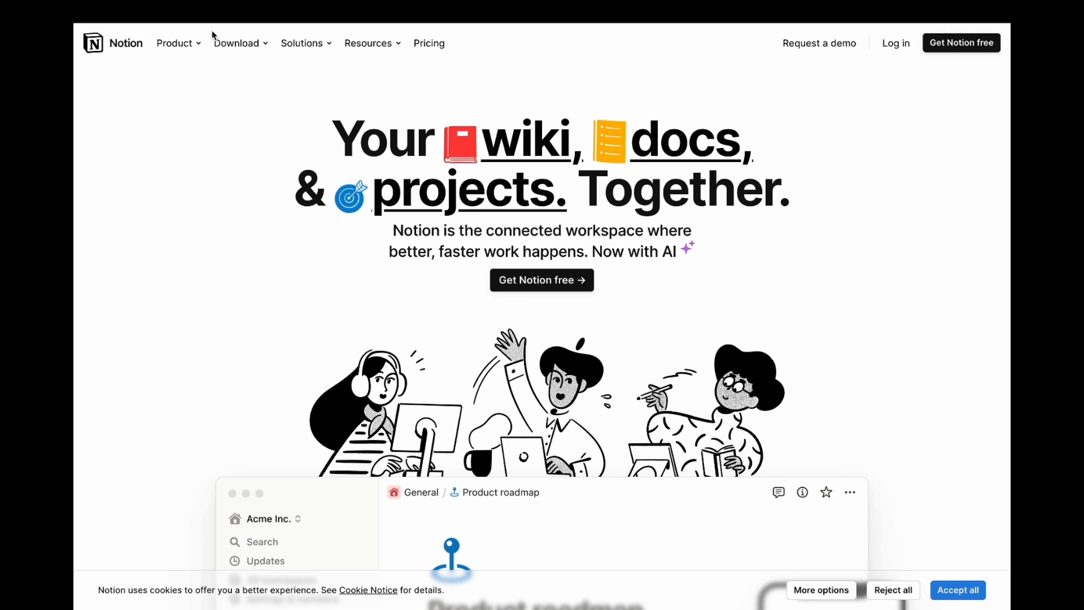
# - Open the Mac & Windows desktop app download page on the Notion website and restore the browser from full screen
pyautogui.moveTo(259, 45)
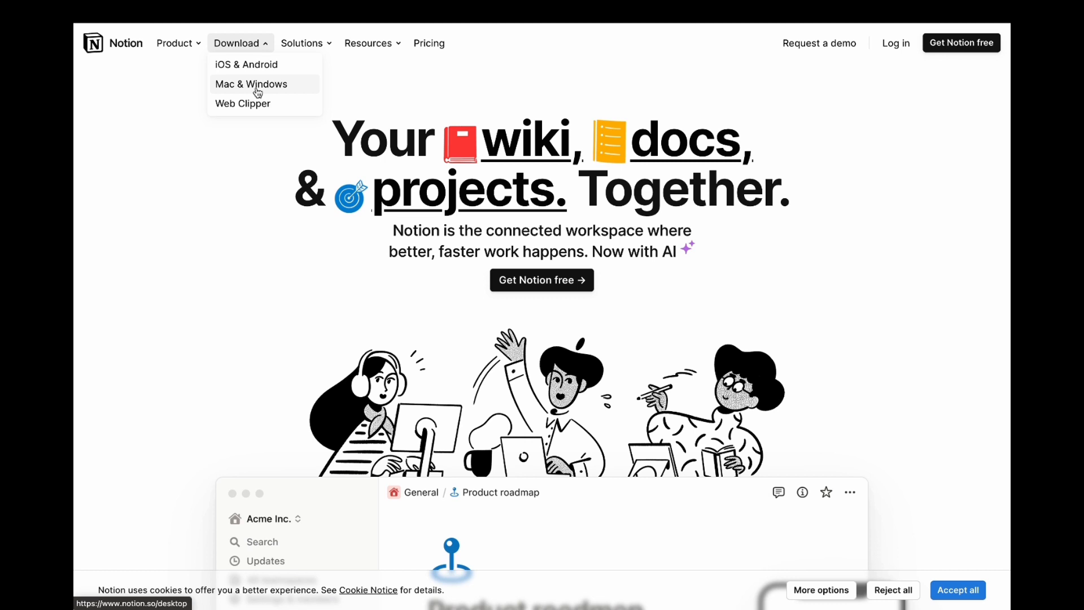
pyautogui.click(258, 92)
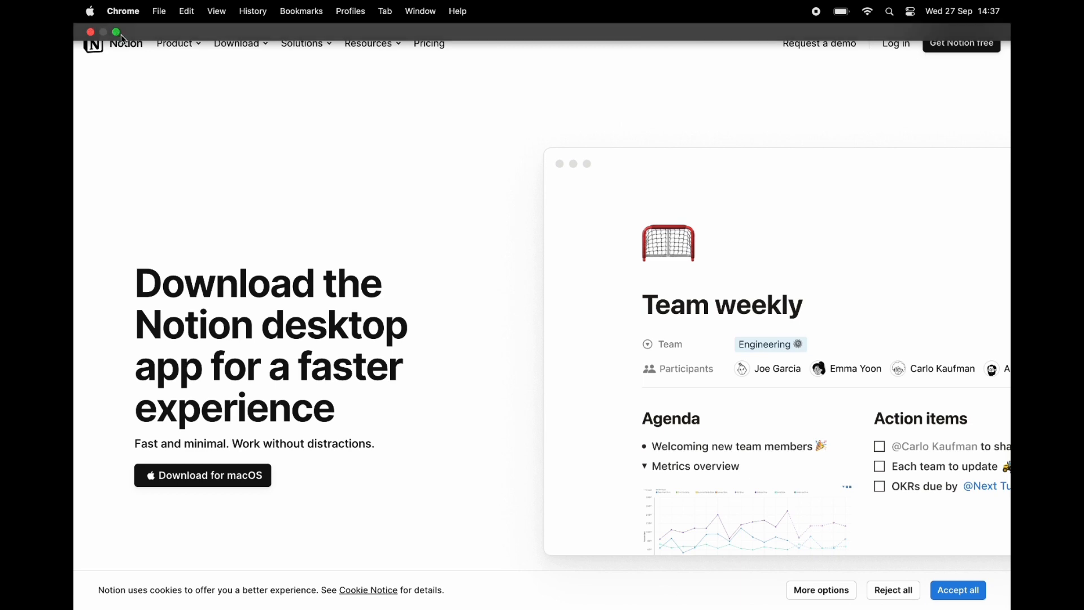
pyautogui.press('ctrl+super+f')
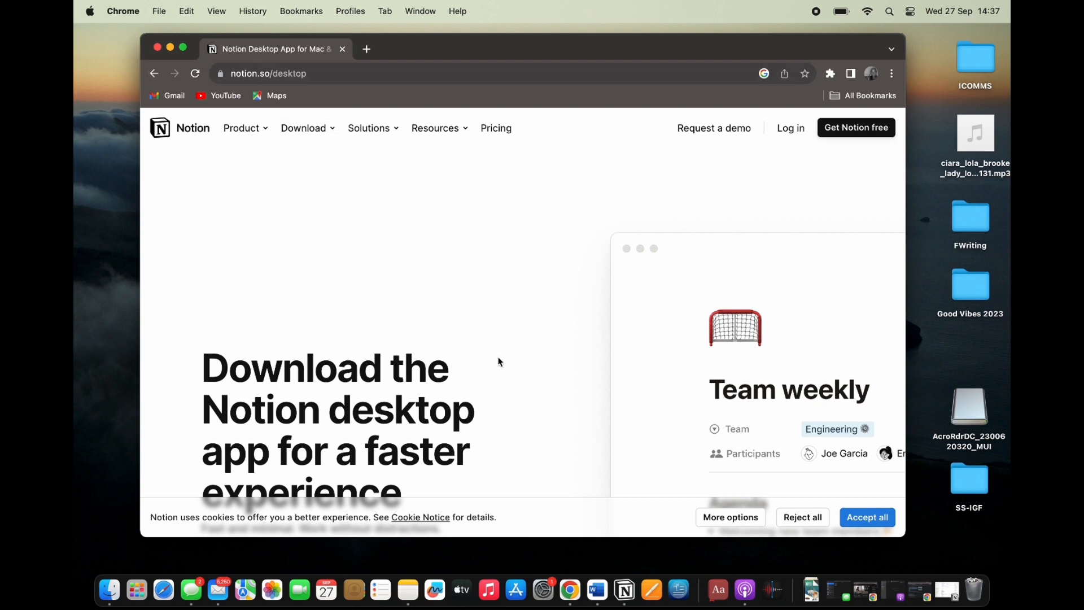
pyautogui.scroll(-2, 499, 362)
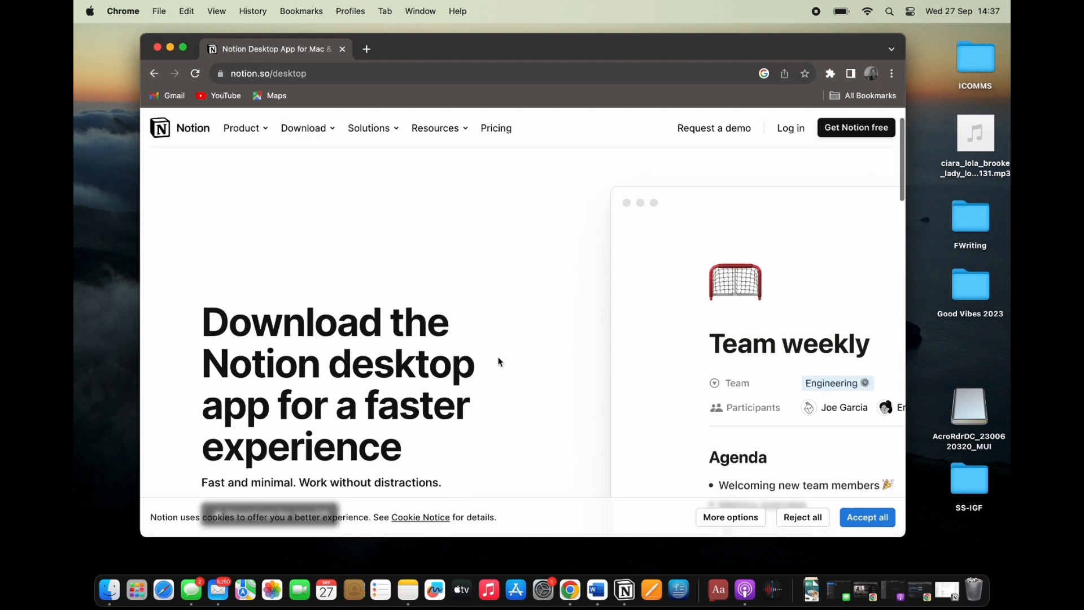
# - Switch to the Notion desktop app, dismiss the open page options and make its window full screen
pyautogui.click(624, 590)
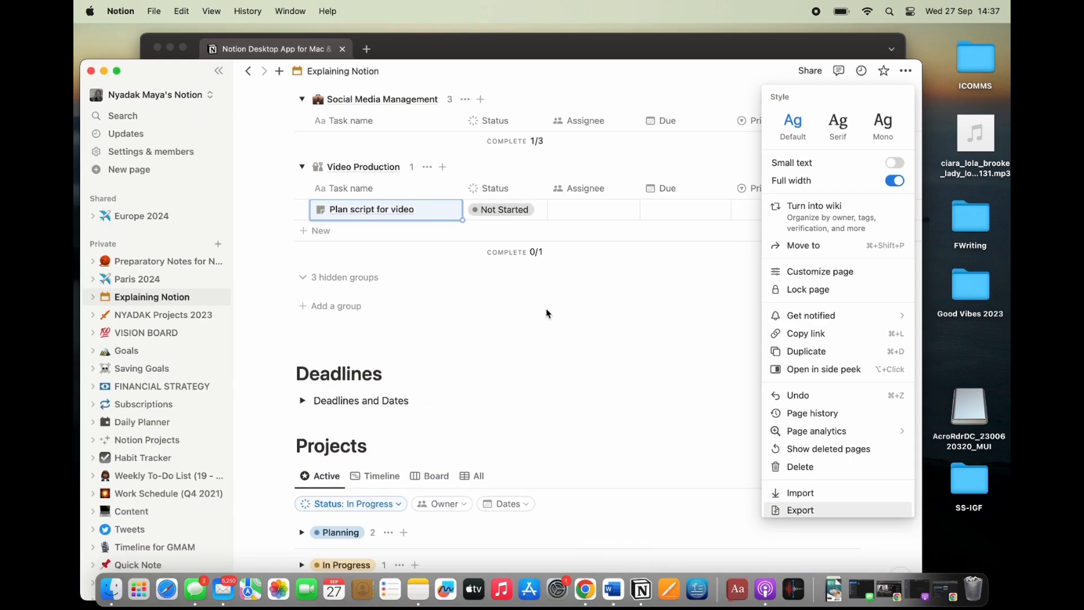
pyautogui.click(906, 72)
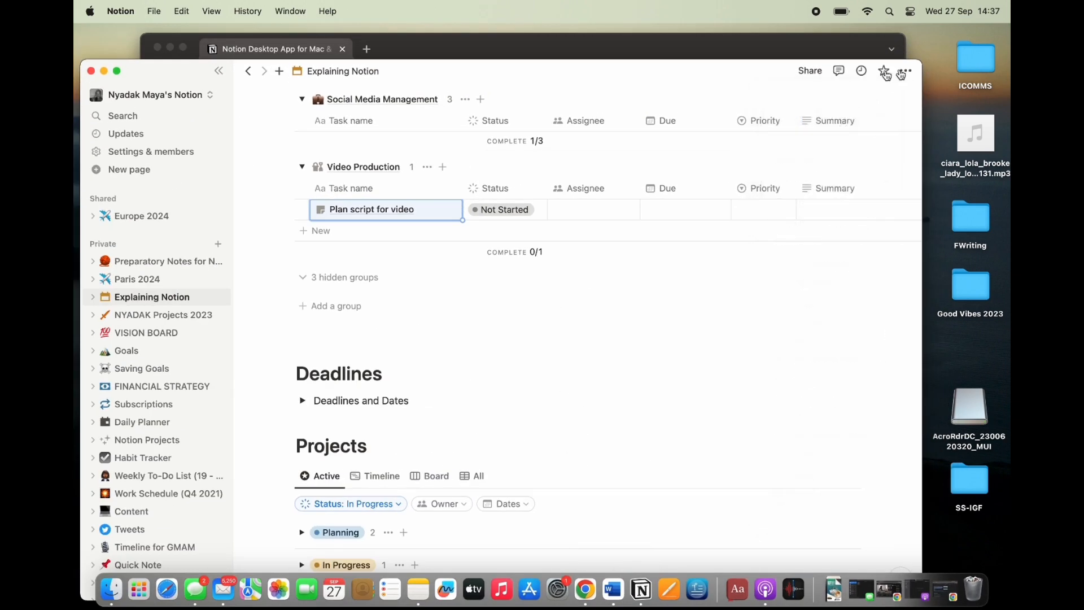
pyautogui.click(117, 71)
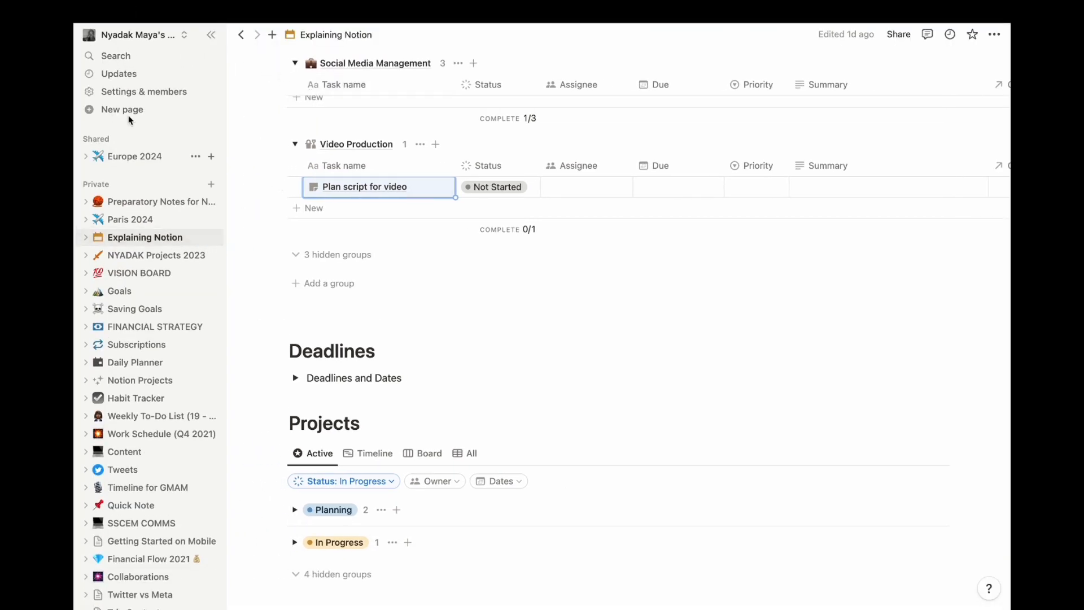
# - Widen the sidebar so that longer page titles have more room
pyautogui.scroll(-3, 142, 299)
pyautogui.scroll(3, 141, 297)
pyautogui.moveTo(225, 61); pyautogui.dragTo(289, 61)
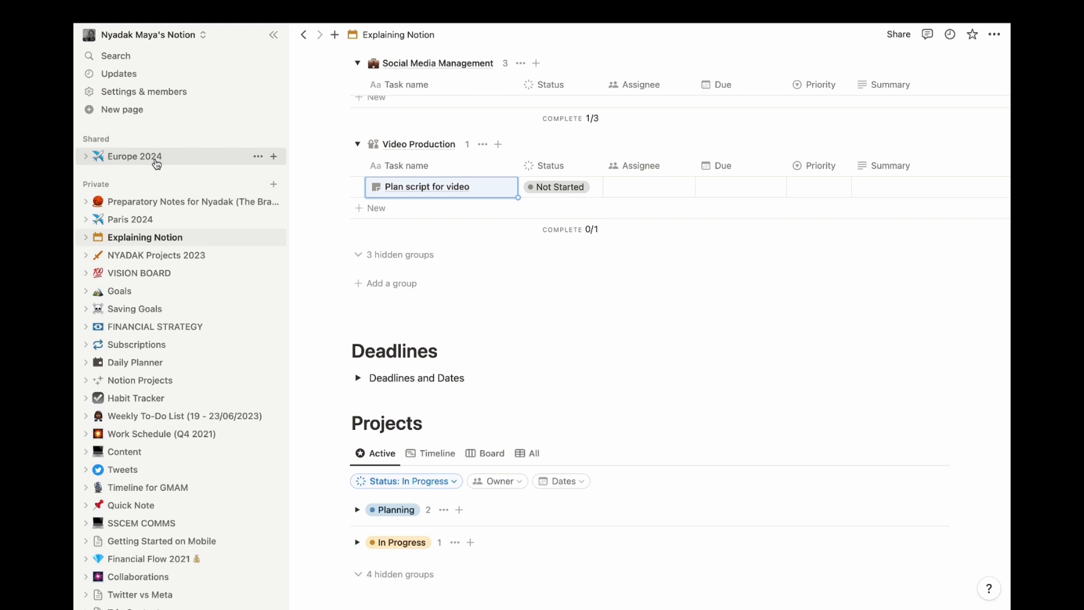
# - Look through the shared and private pages in the sidebar and return to the start of the Explaining Notion page
pyautogui.scroll(-1, 166, 253)
pyautogui.scroll(-1, 167, 253)
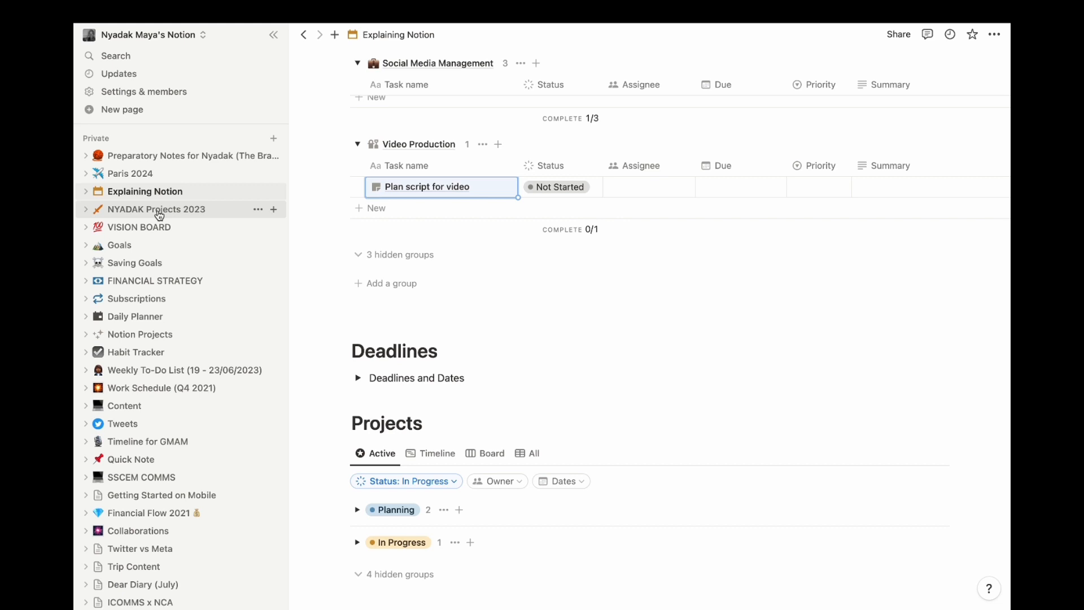
pyautogui.scroll(-1, 159, 216)
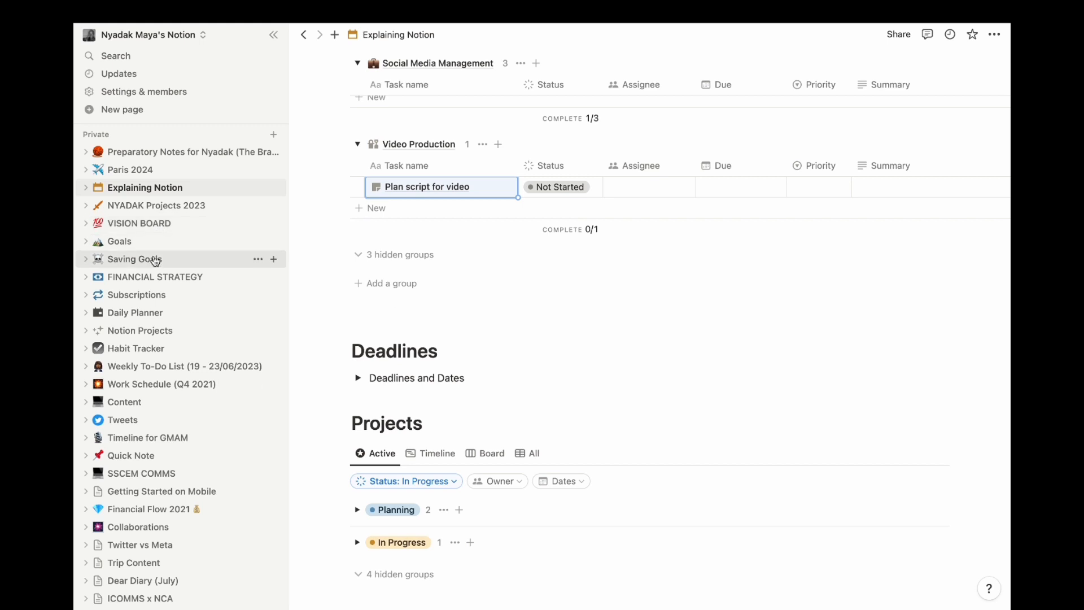
pyautogui.scroll(-1, 151, 263)
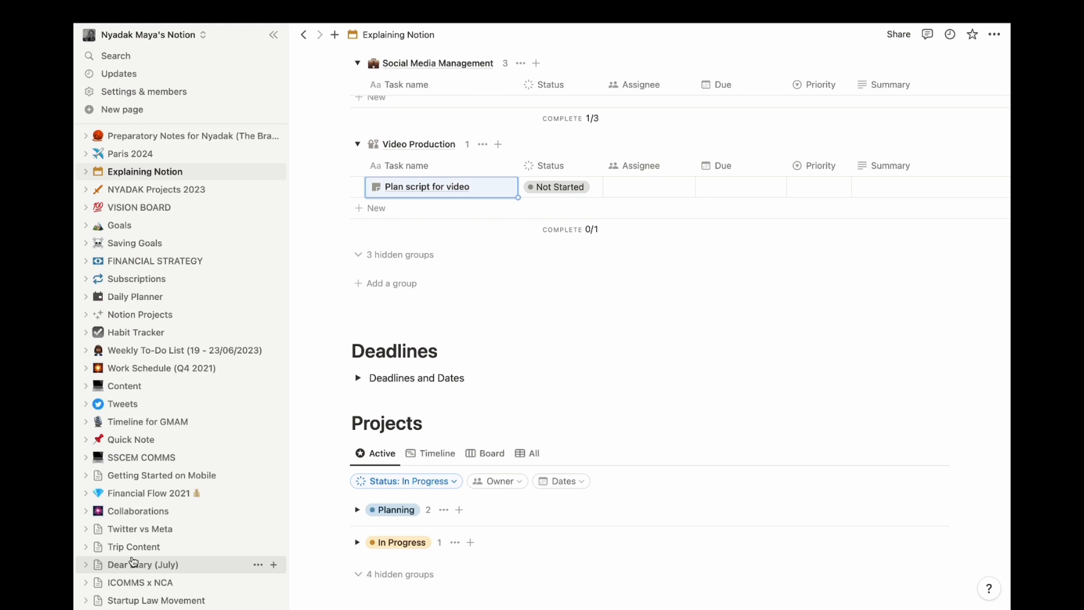
pyautogui.scroll(-2, 133, 561)
pyautogui.scroll(4, 134, 561)
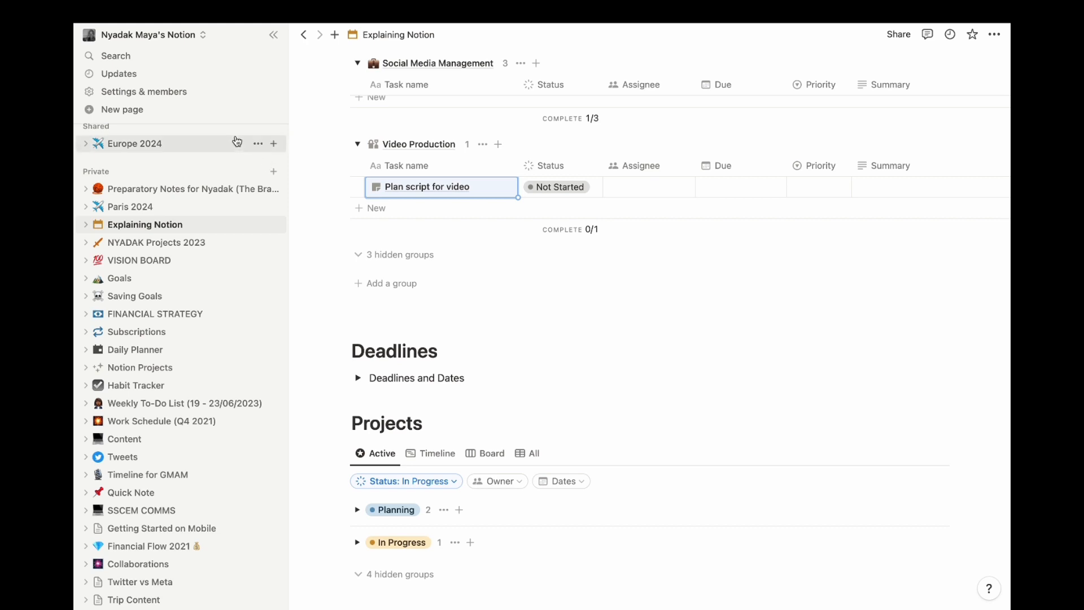
pyautogui.click(182, 225)
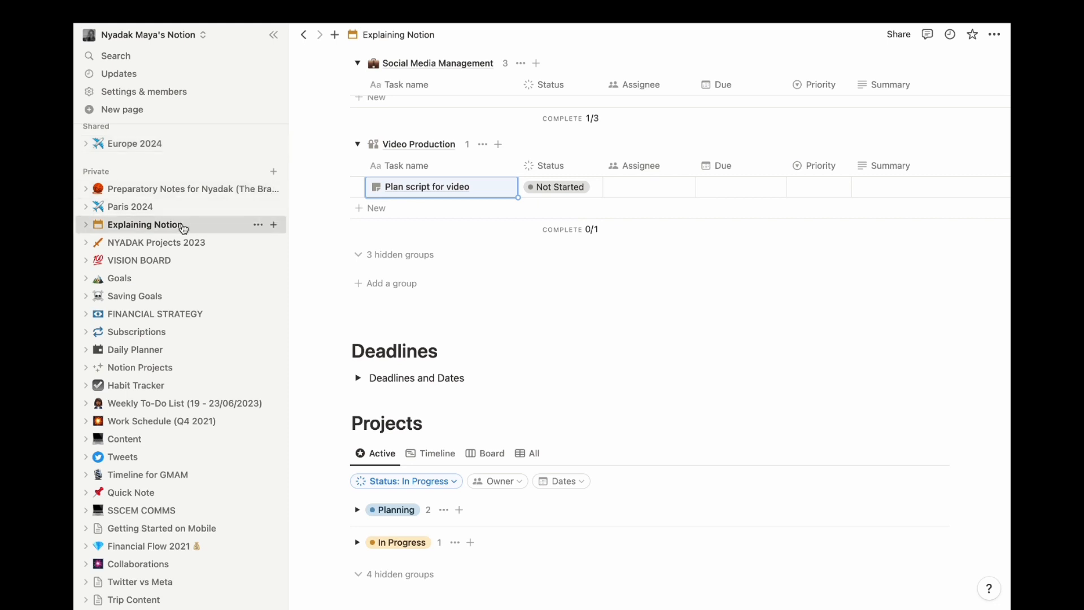
pyautogui.scroll(-3, 353, 232)
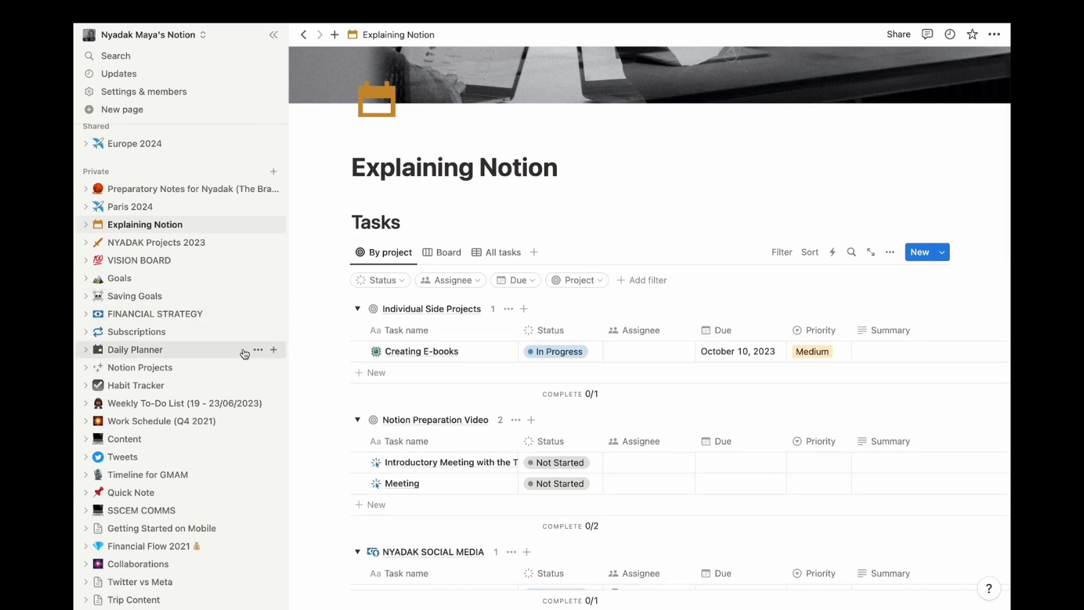
# - View the Notion Projects page and its page options, such as Duplicate, and return to the Explaining Notion page
pyautogui.click(178, 373)
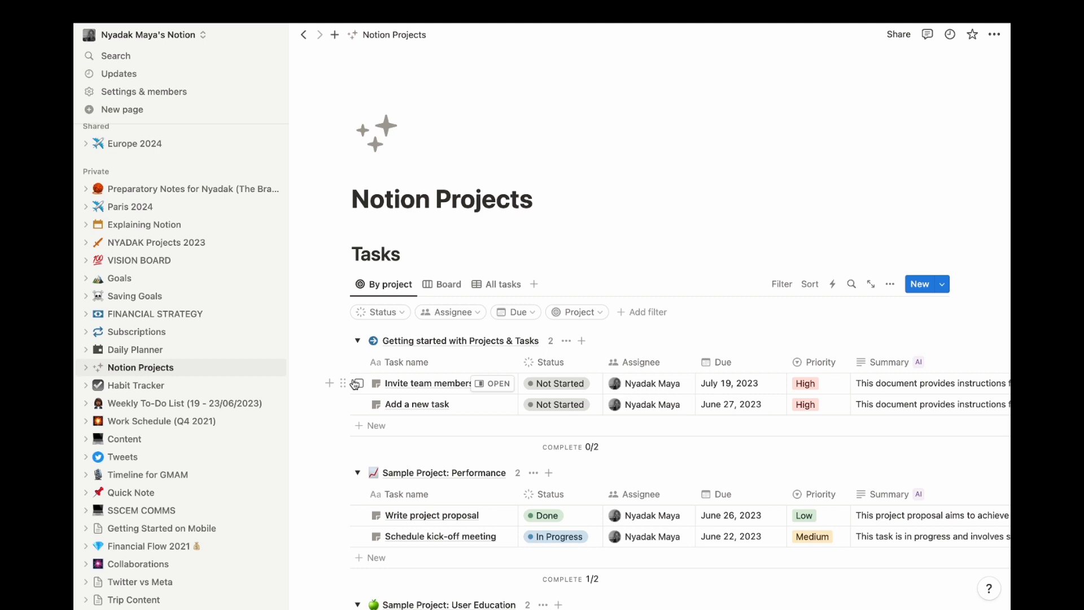
pyautogui.click(258, 368)
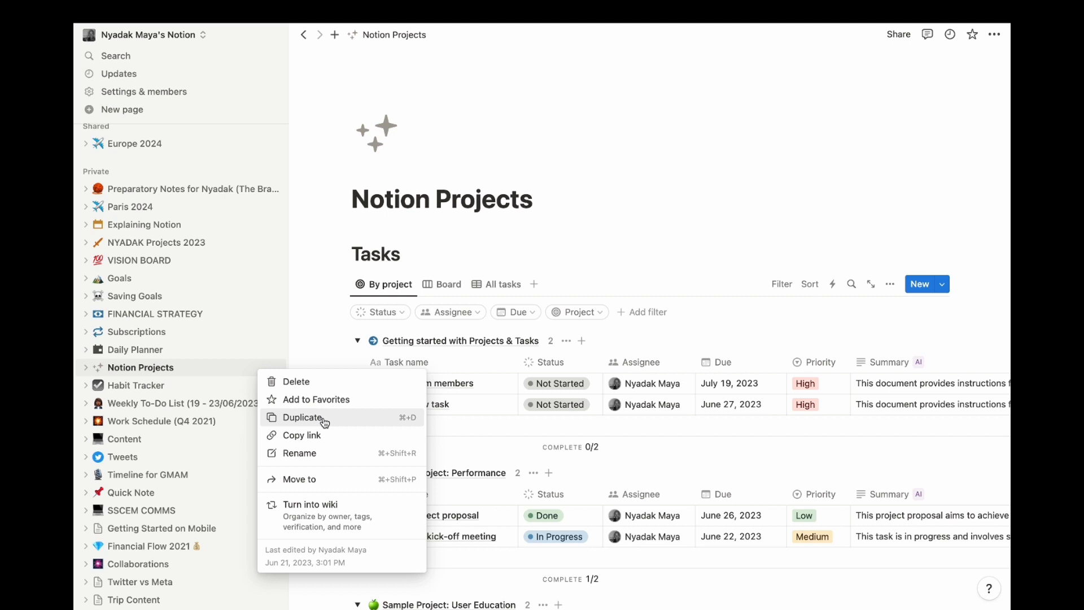
pyautogui.click(162, 233)
pyautogui.click(162, 232)
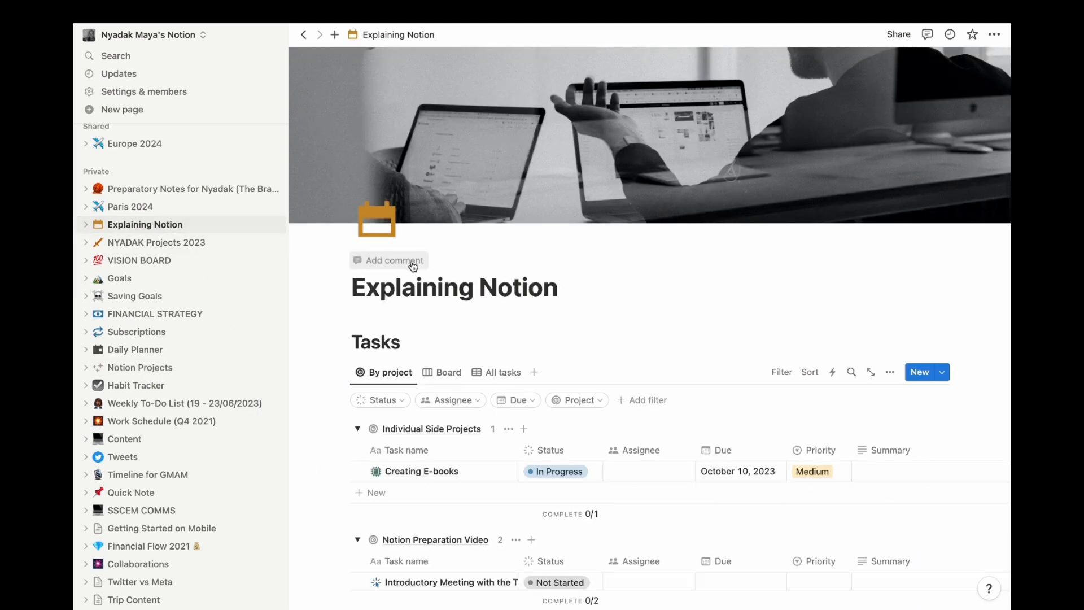
# - Examine the Gallery, Upload, Link and Unsplash sources for the Explaining Notion page cover without changing the cover
pyautogui.scroll(-1, 521, 288)
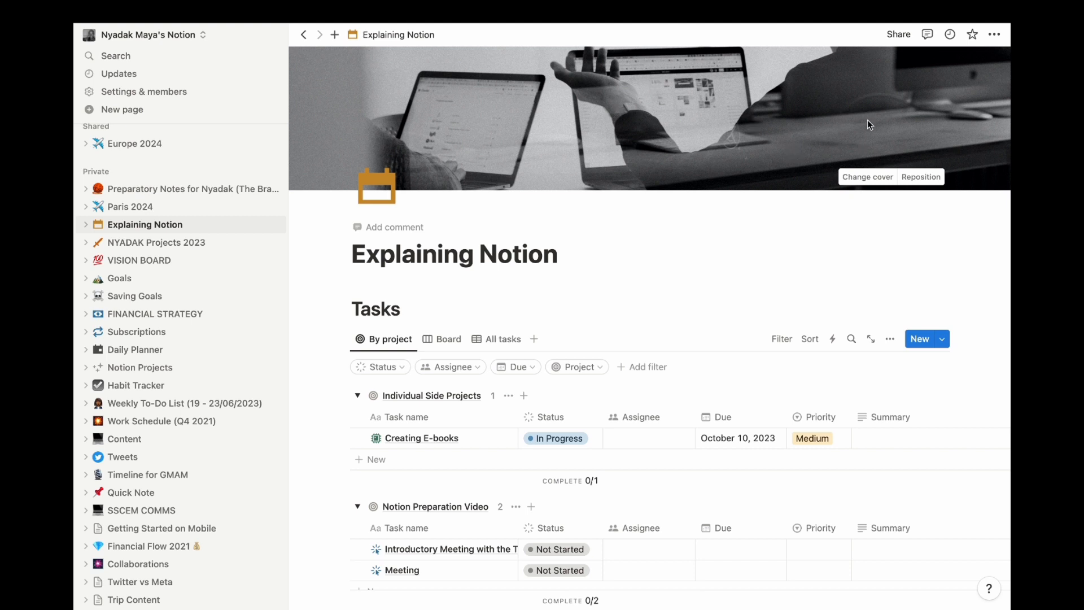
pyautogui.click(874, 178)
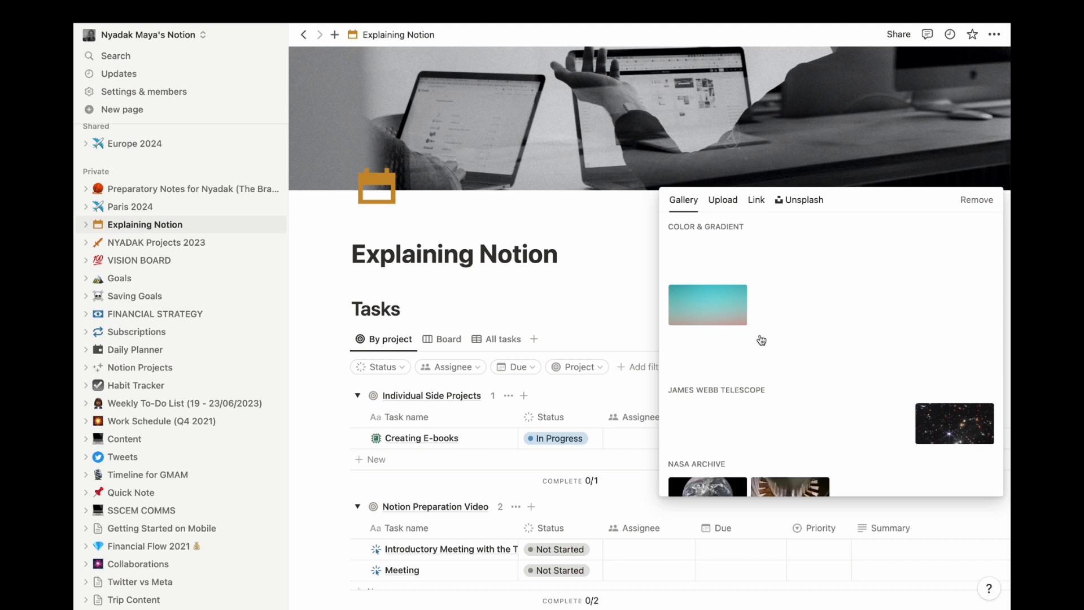
pyautogui.scroll(-3, 761, 339)
pyautogui.scroll(3, 761, 339)
pyautogui.click(722, 200)
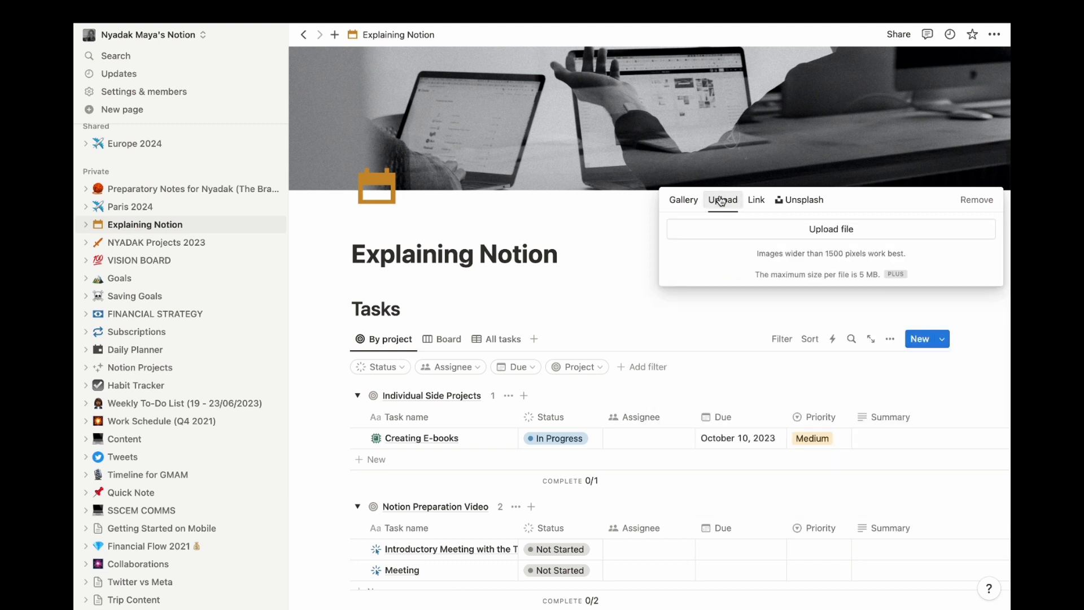
pyautogui.click(757, 200)
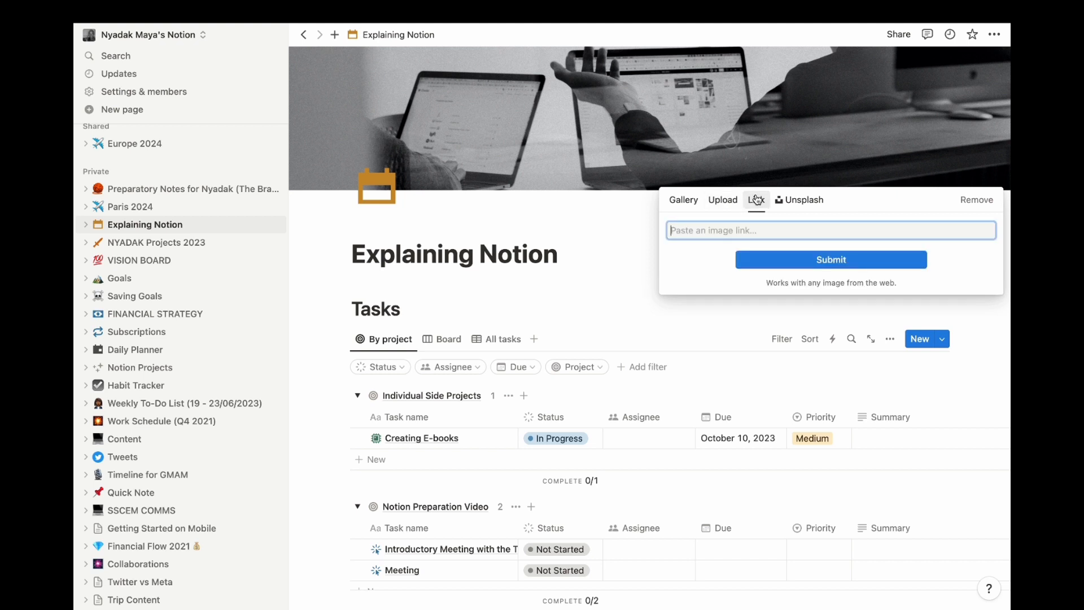
pyautogui.click(800, 204)
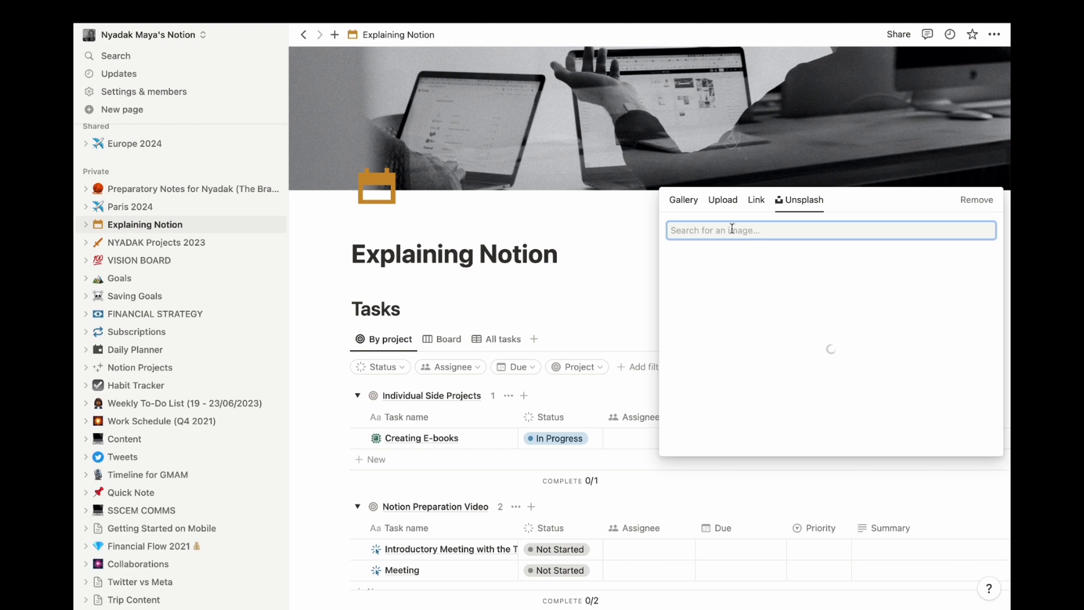
pyautogui.click(589, 157)
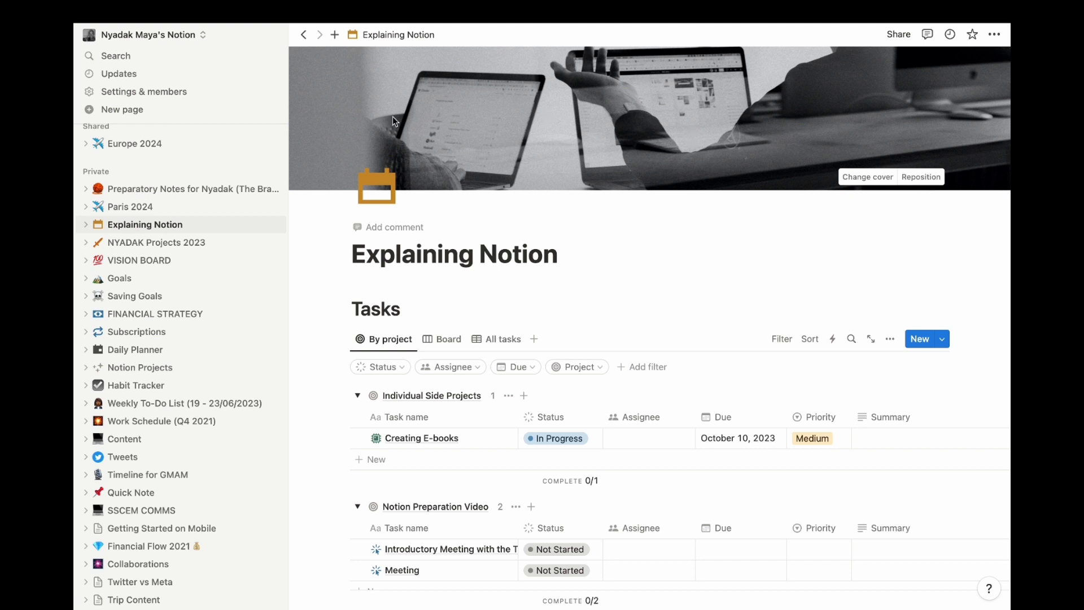
# - Examine the Icons and Custom choices for the Explaining Notion page icon without changing the icon
pyautogui.click(390, 191)
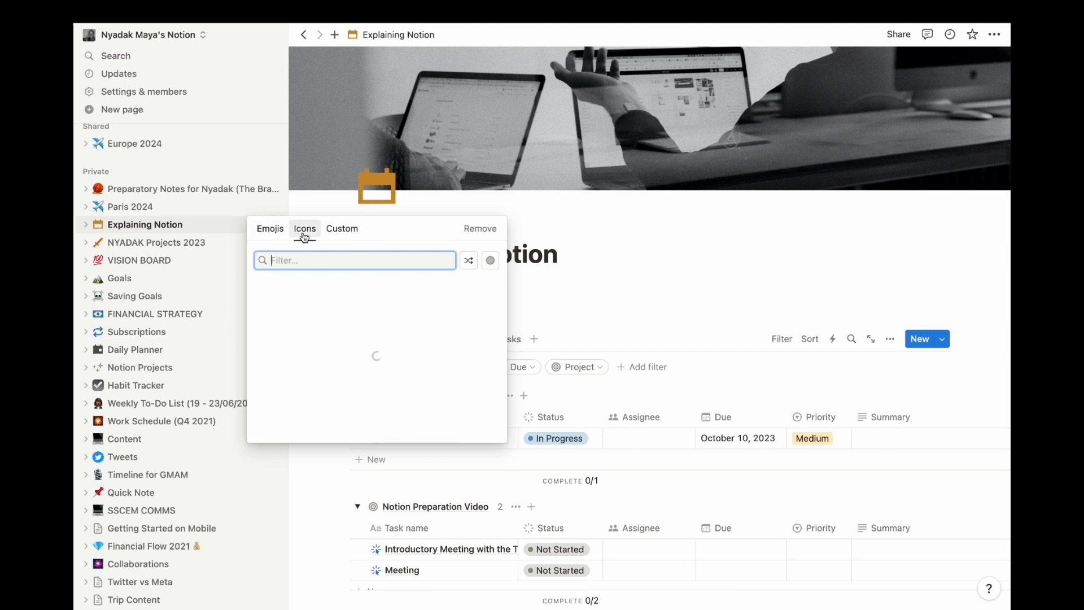
pyautogui.click(341, 231)
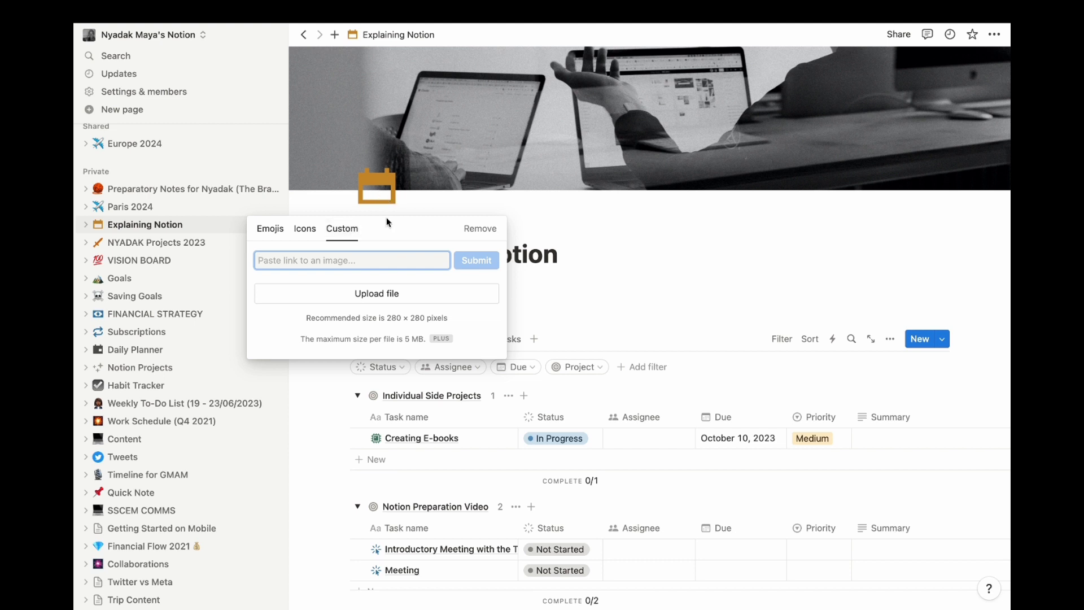
pyautogui.click(454, 188)
# - View the Tasks database as Board and All tasks, and return it to the By project view
pyautogui.scroll(-3, 476, 224)
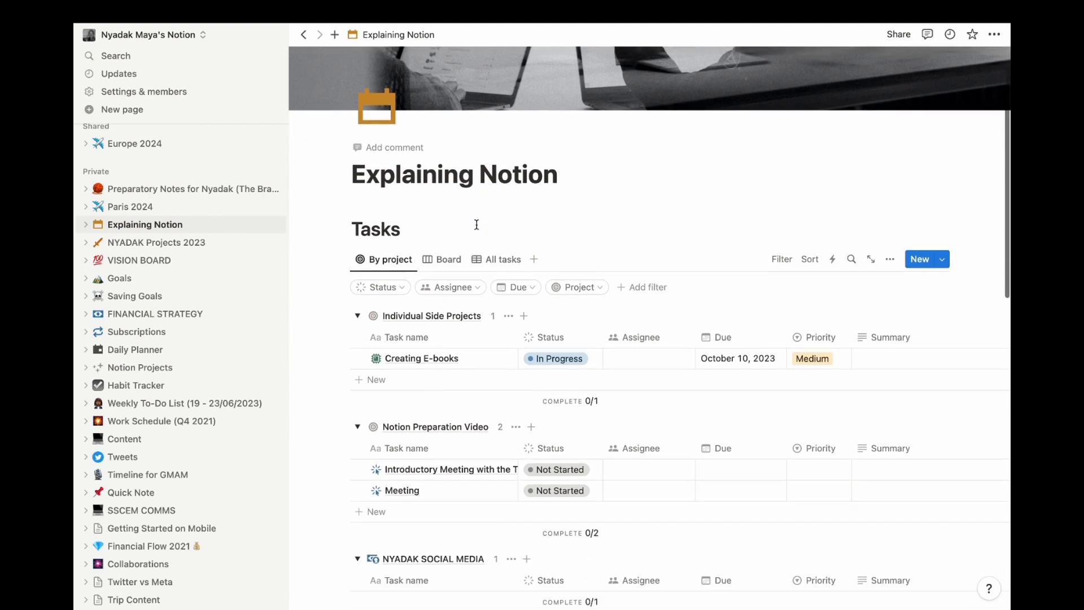
pyautogui.click(562, 128)
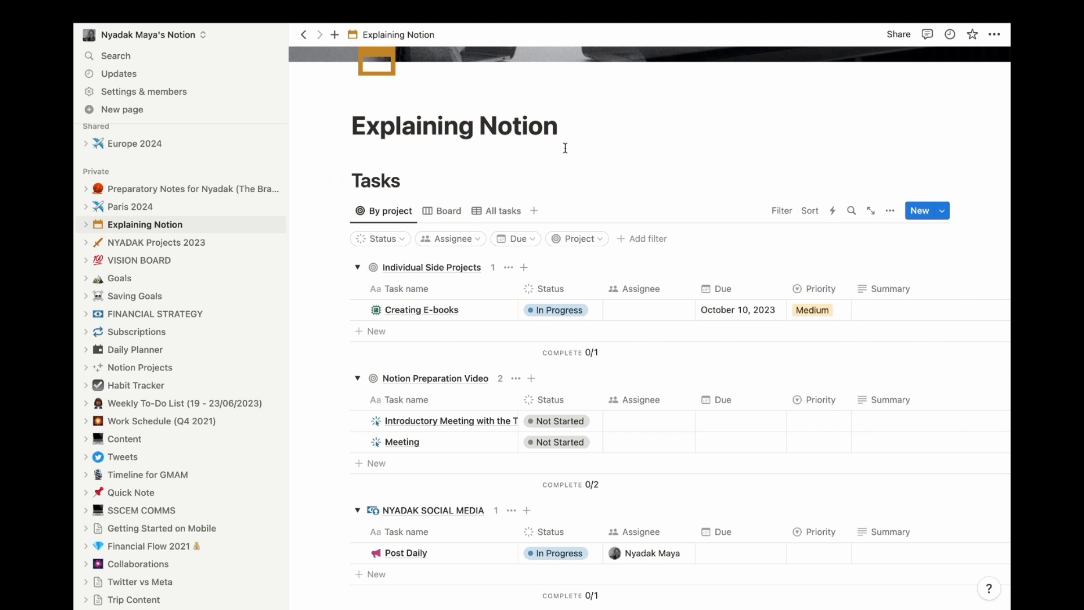
pyautogui.scroll(-1, 565, 148)
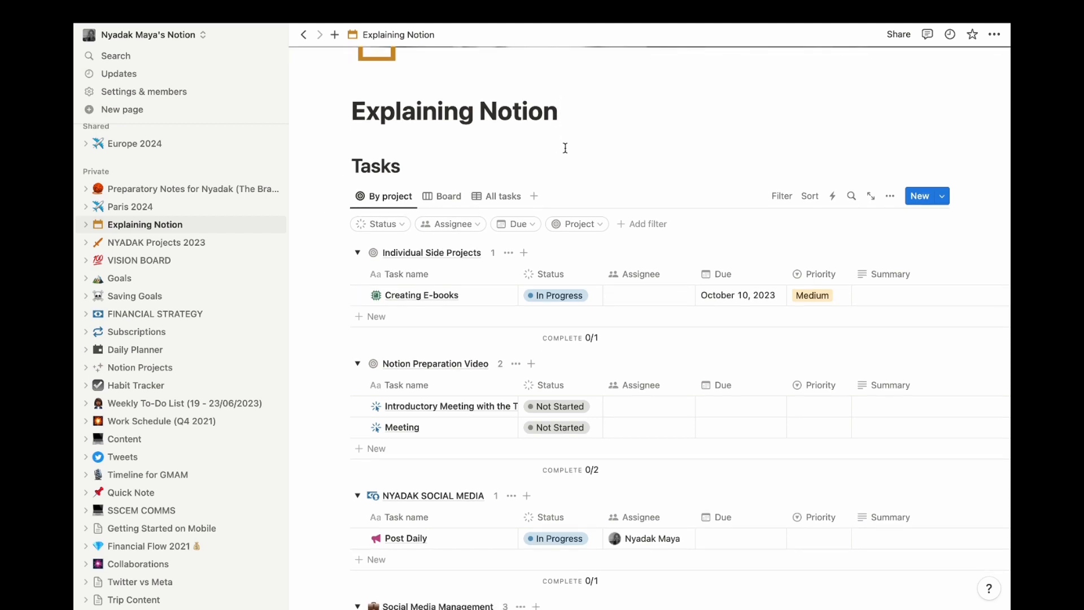
pyautogui.scroll(-5, 565, 148)
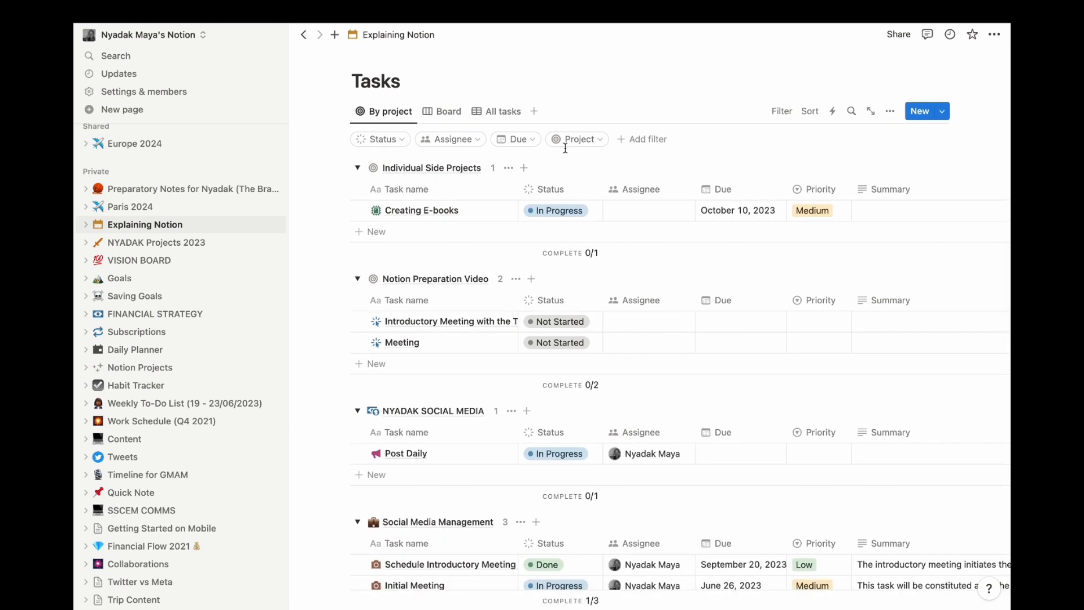
pyautogui.scroll(-1, 566, 148)
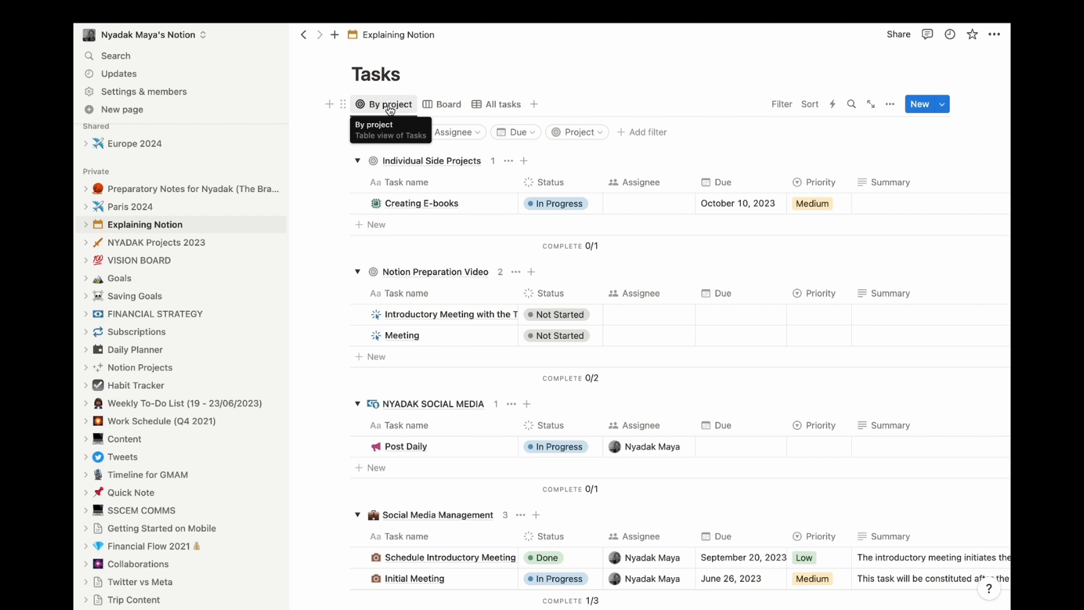
pyautogui.click(434, 105)
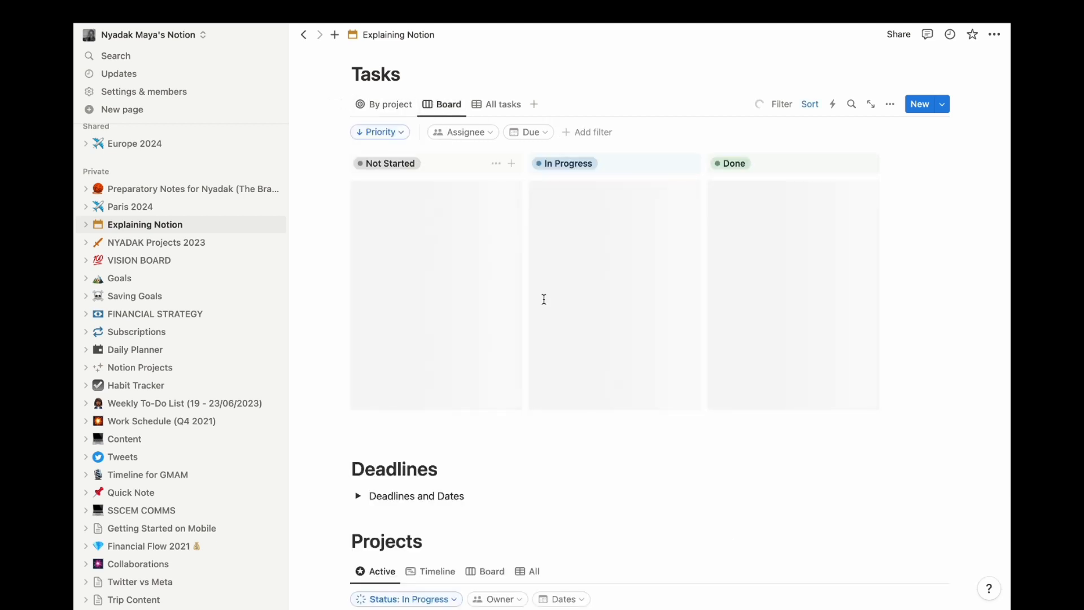
pyautogui.click(489, 110)
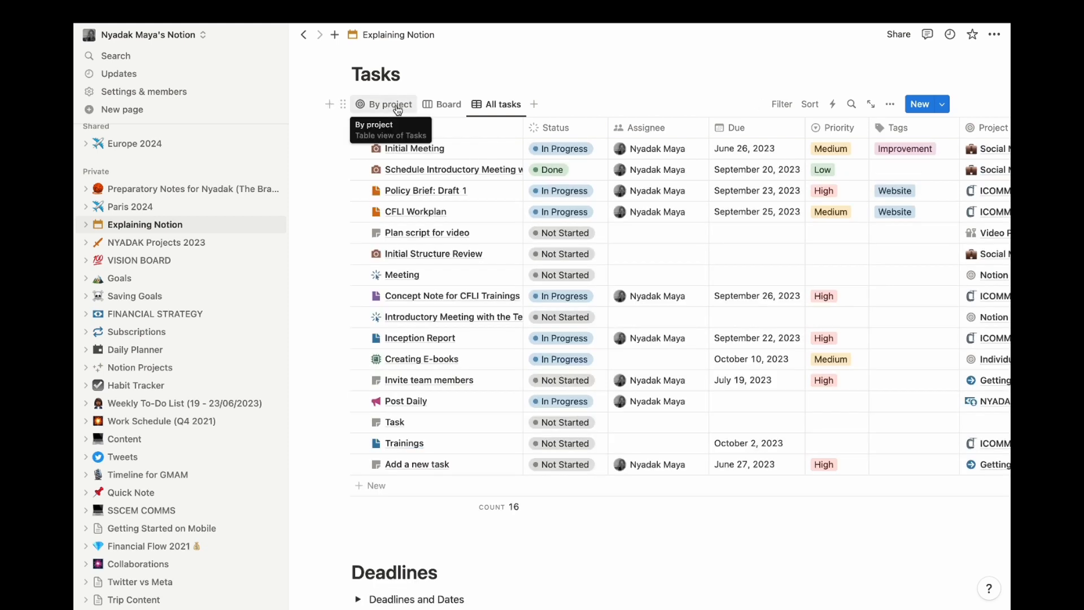
pyautogui.click(401, 109)
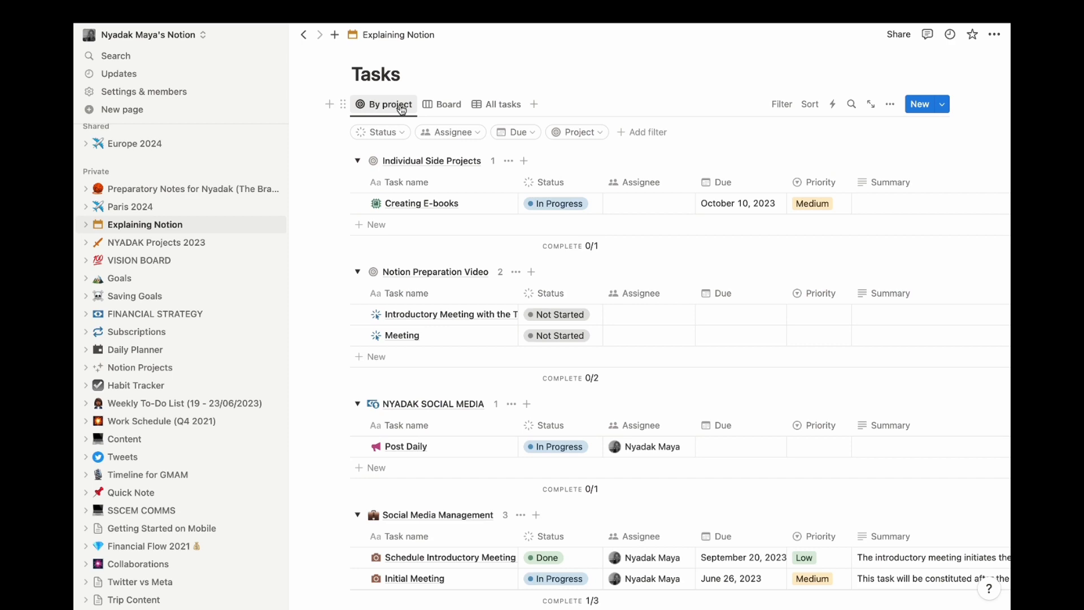
# - Look over the project groups in the By project task table and return to the page title
pyautogui.scroll(3, 432, 217)
pyautogui.scroll(-3, 433, 215)
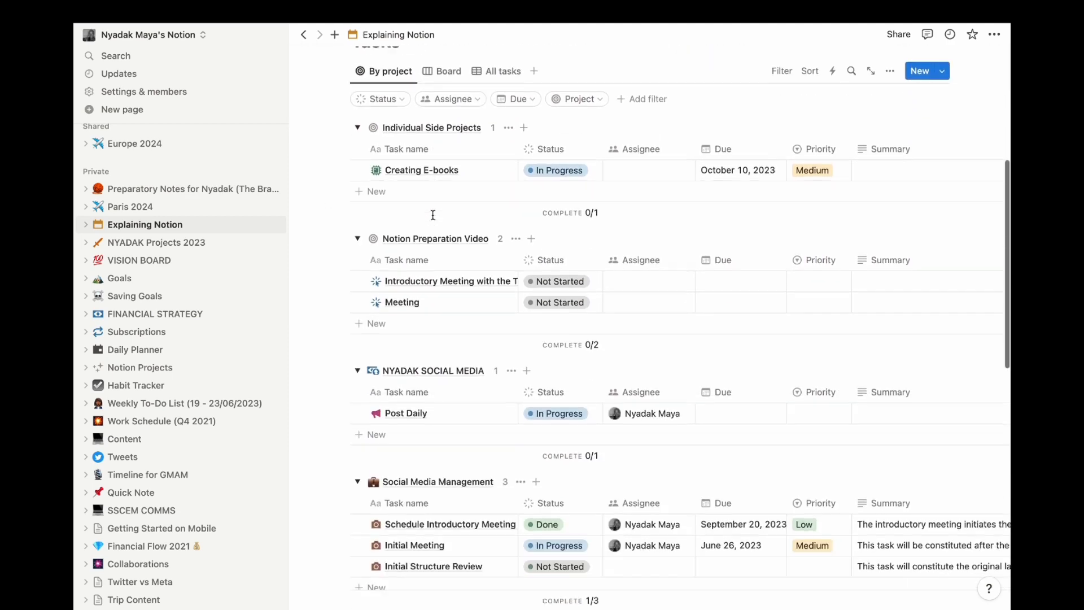
pyautogui.scroll(-2, 433, 215)
pyautogui.scroll(5, 433, 215)
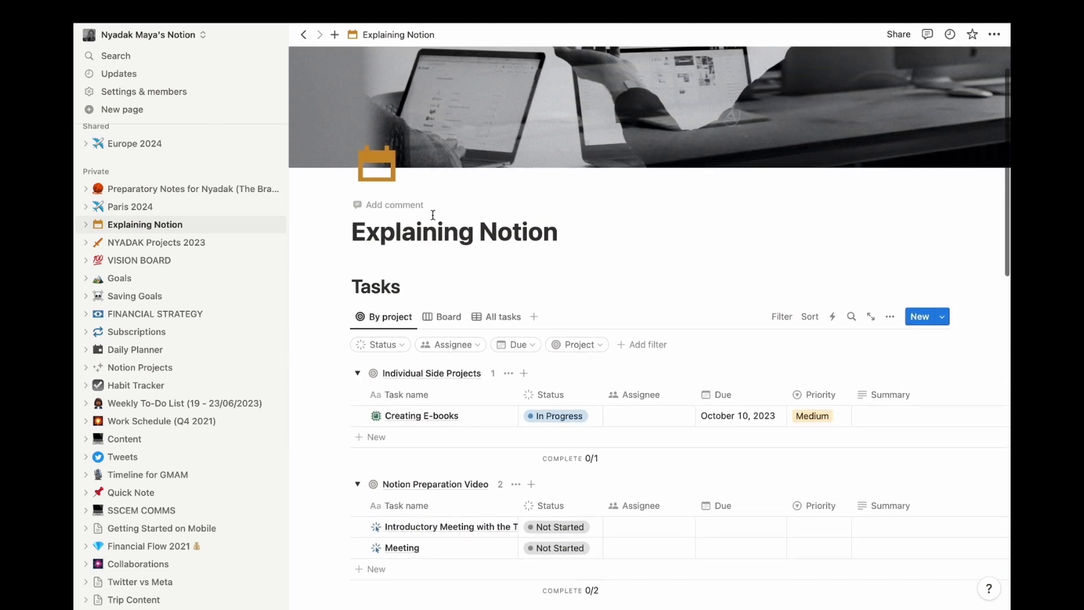
# - Add a new task named "Task" to the Individual Side Projects group of the Tasks database
pyautogui.scroll(-5, 433, 216)
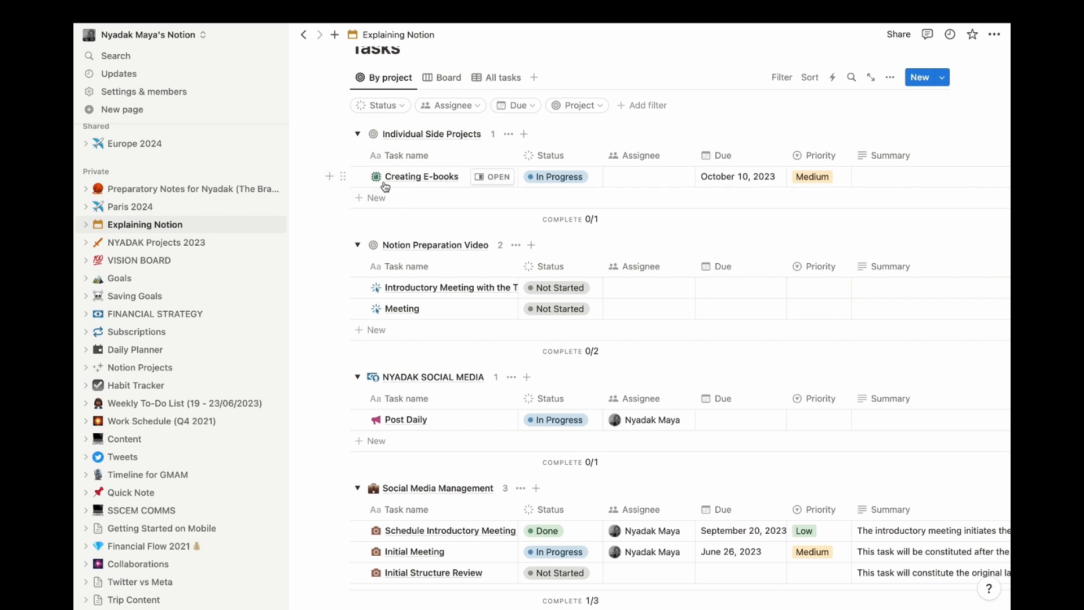
pyautogui.click(387, 198)
pyautogui.write('Task')
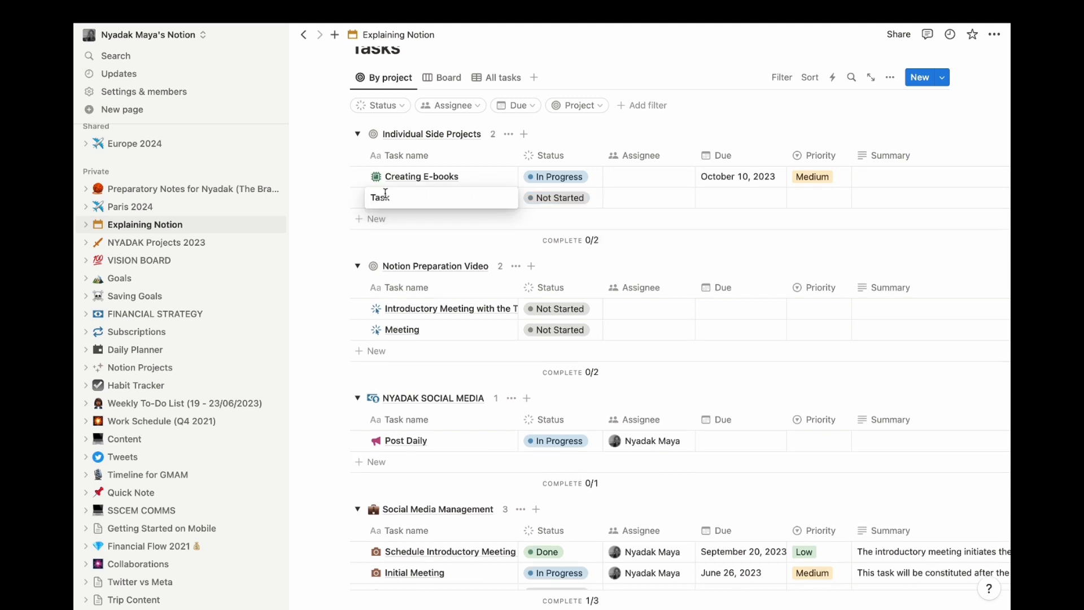
pyautogui.press('Return')
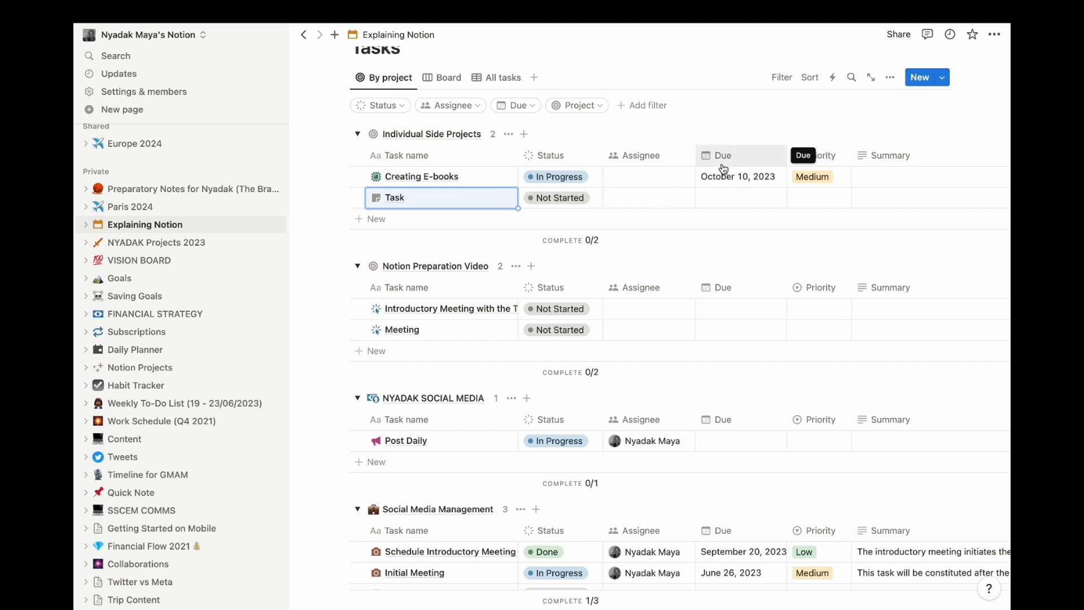
# - Examine the Priority property's options and the remaining task columns through Google Drive File without changing anything
pyautogui.click(818, 162)
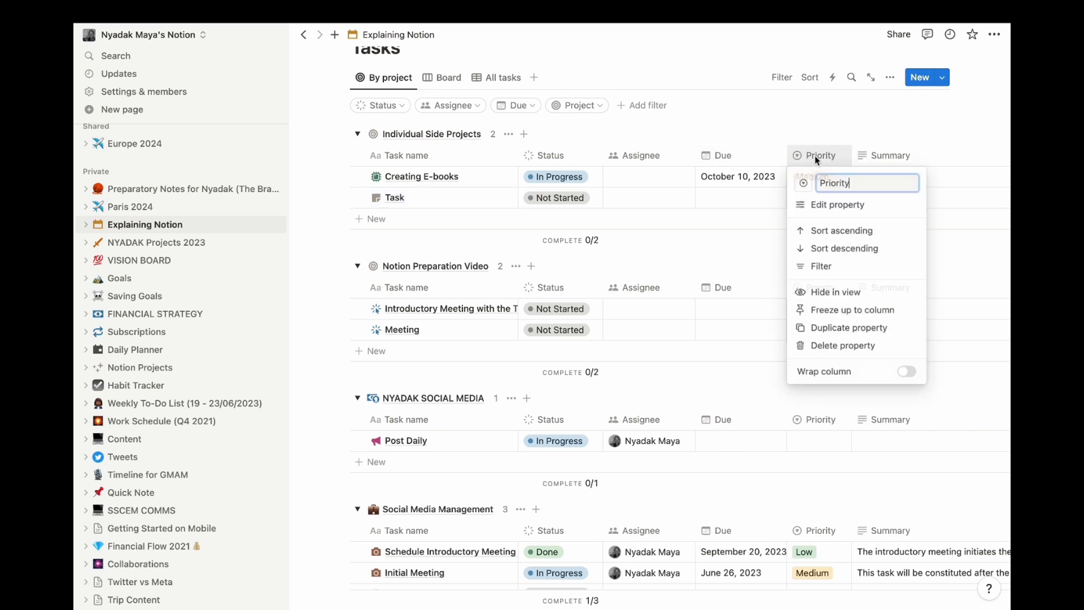
pyautogui.press('Escape')
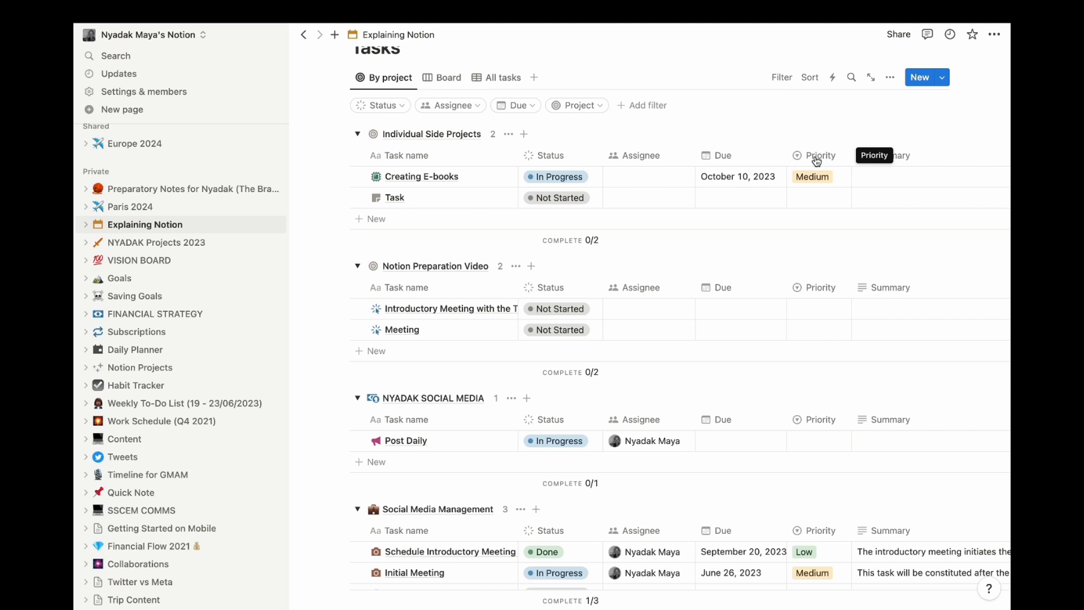
pyautogui.hscroll(2, 817, 162)
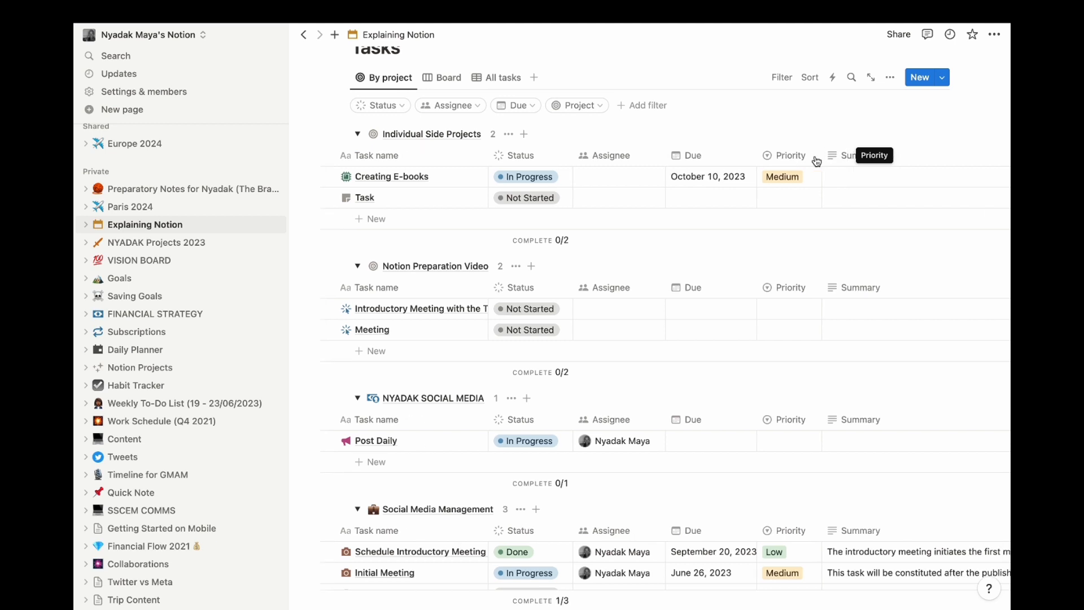
pyautogui.hscroll(4, 817, 162)
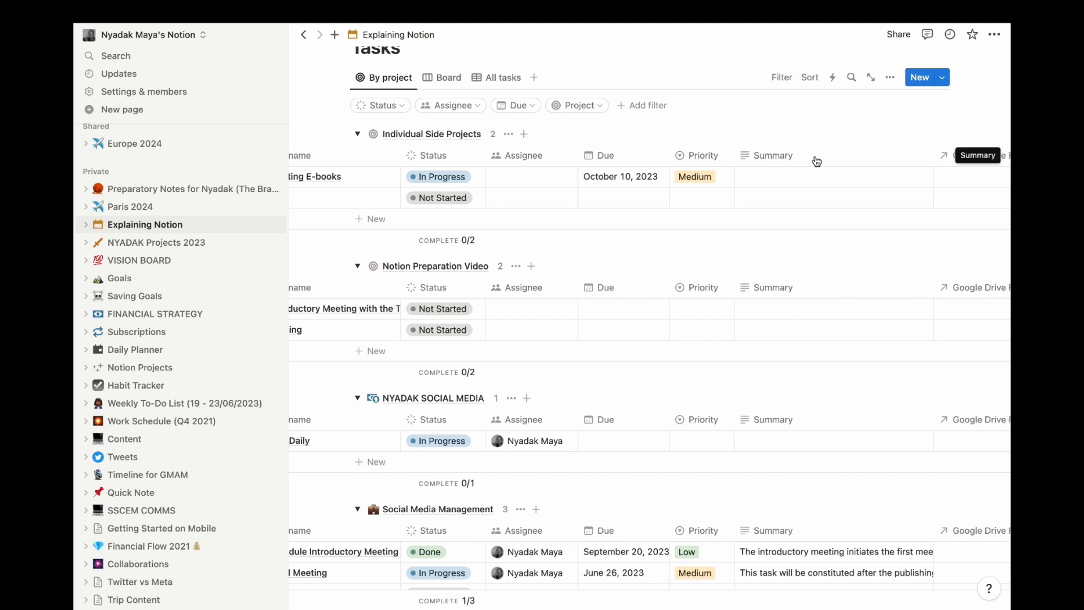
pyautogui.hscroll(1, 817, 162)
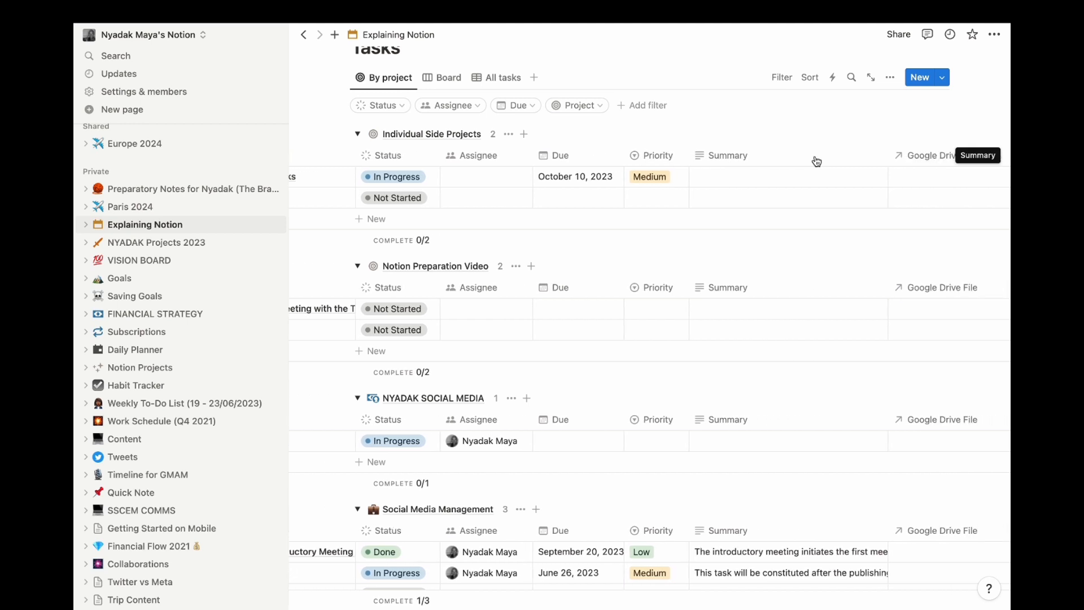
pyautogui.hscroll(6, 817, 162)
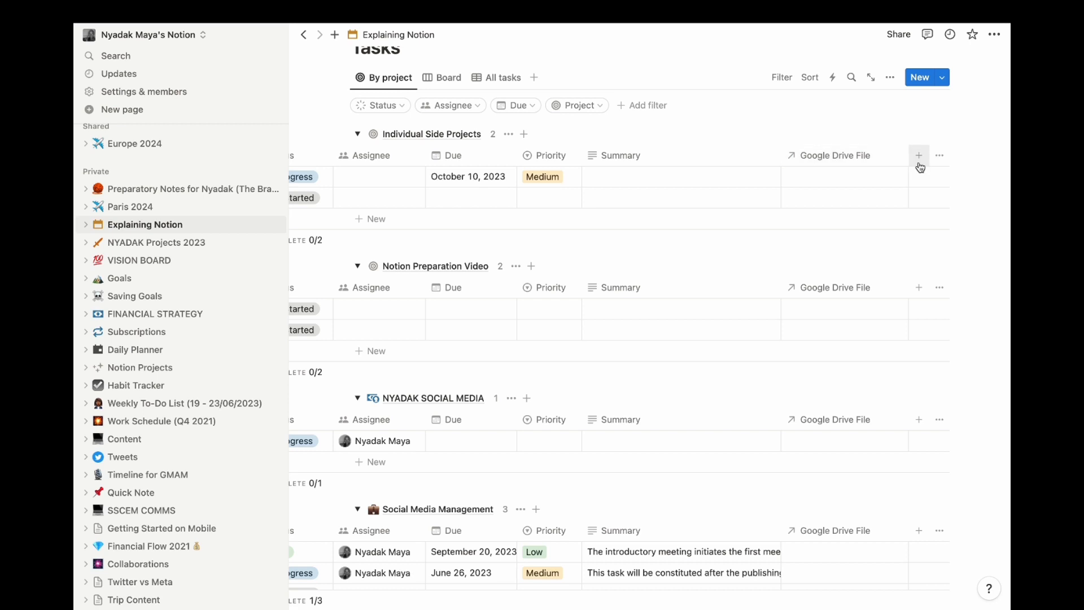
# - Examine the suggested properties and property types for a new Tasks column without adding one
pyautogui.click(920, 158)
pyautogui.scroll(-2, 878, 331)
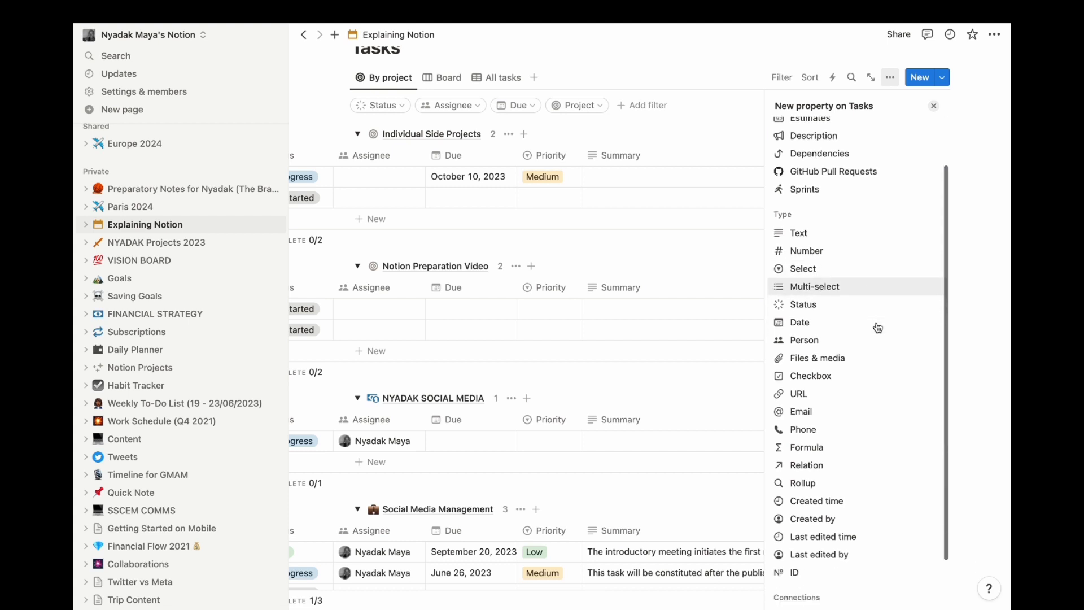
pyautogui.scroll(-2, 878, 328)
pyautogui.scroll(4, 879, 328)
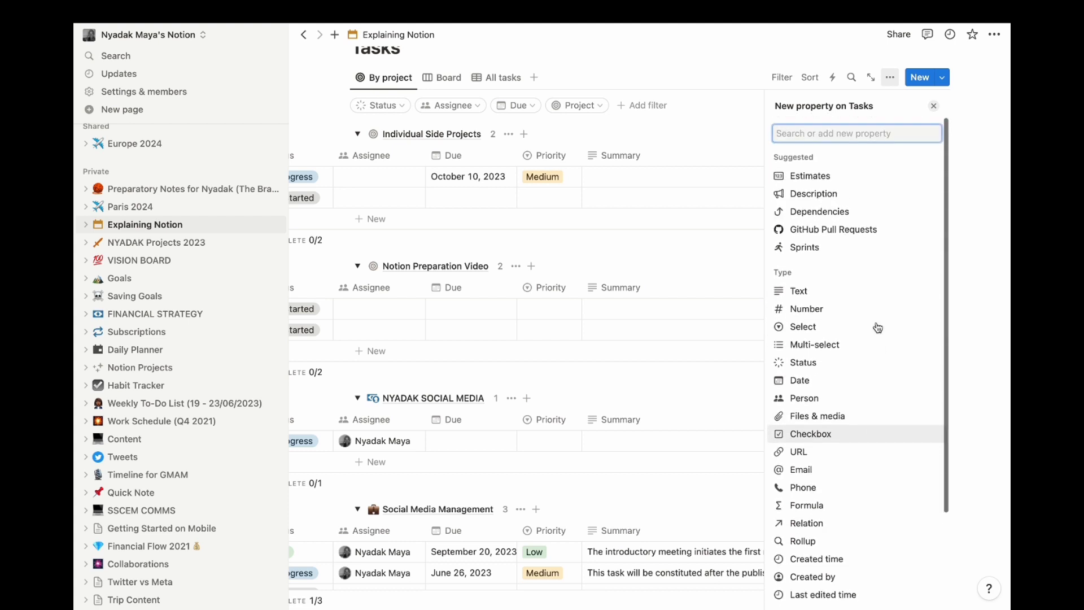
pyautogui.scroll(-1, 874, 323)
pyautogui.scroll(-2, 873, 318)
pyautogui.scroll(3, 864, 310)
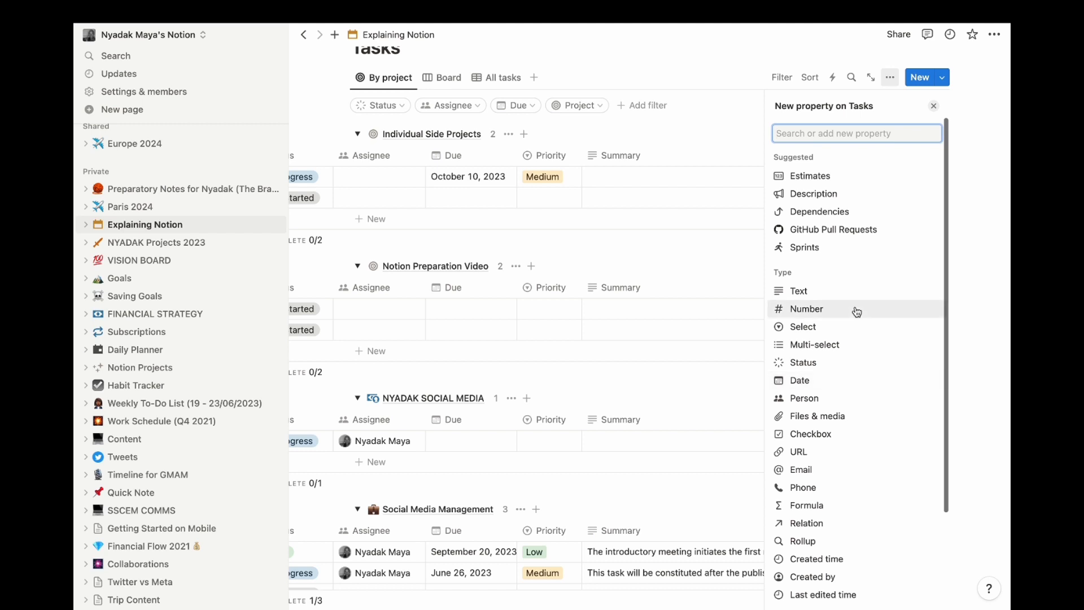
pyautogui.click(736, 110)
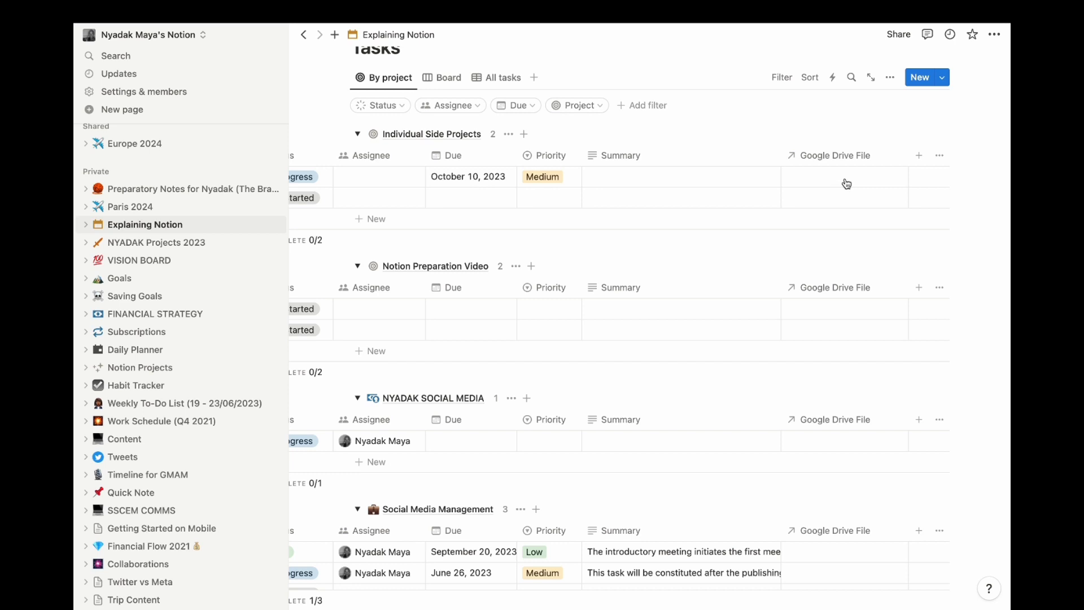
# - Review the task rows and their columns across the project groups, from Individual Side Projects down to Video Production
pyautogui.hscroll(-1, 850, 182)
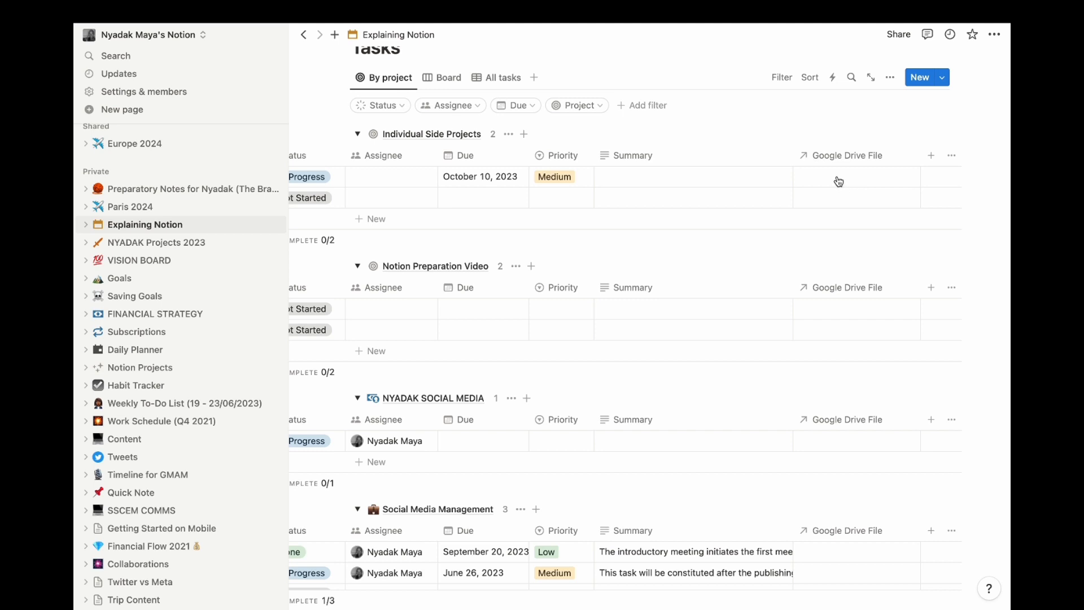
pyautogui.hscroll(-7, 839, 182)
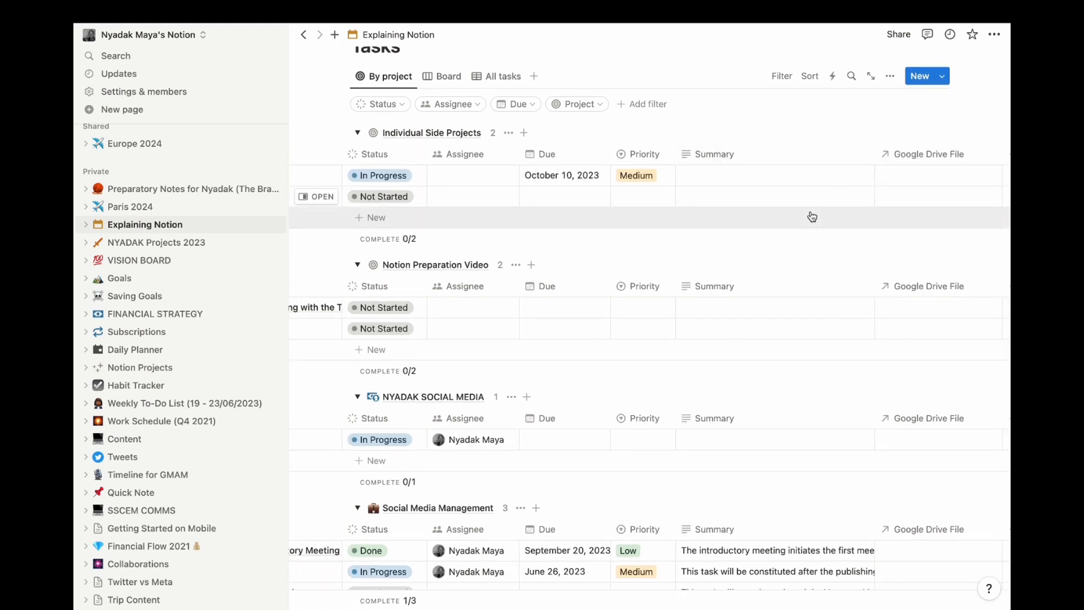
pyautogui.hscroll(-6, 812, 217)
pyautogui.hscroll(-7, 812, 217)
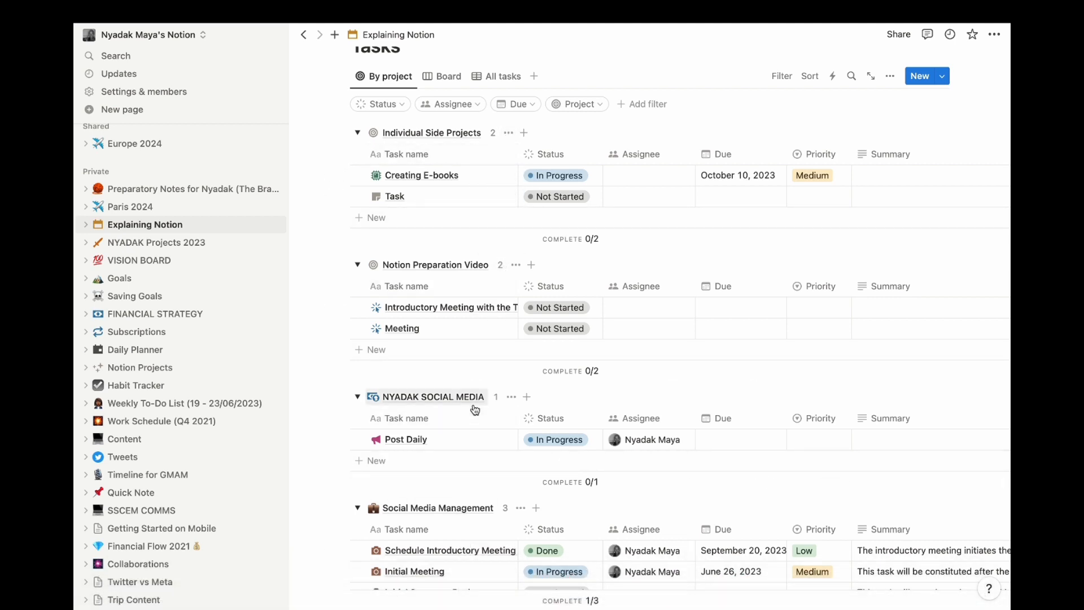
pyautogui.scroll(-1, 475, 407)
pyautogui.scroll(1, 475, 405)
pyautogui.scroll(-1, 475, 390)
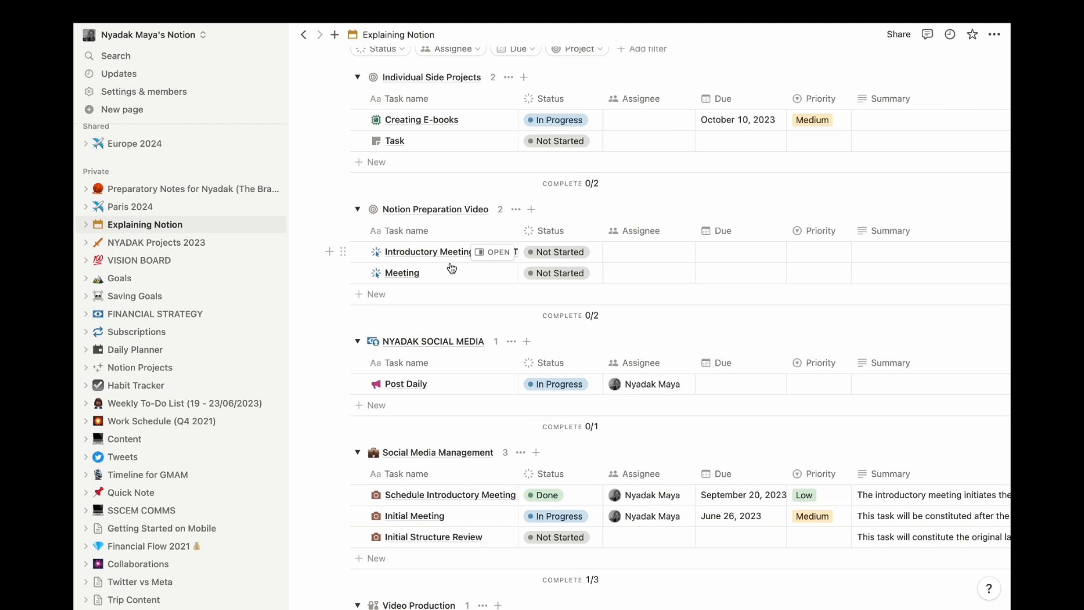
pyautogui.scroll(-1, 452, 267)
pyautogui.scroll(-2, 452, 267)
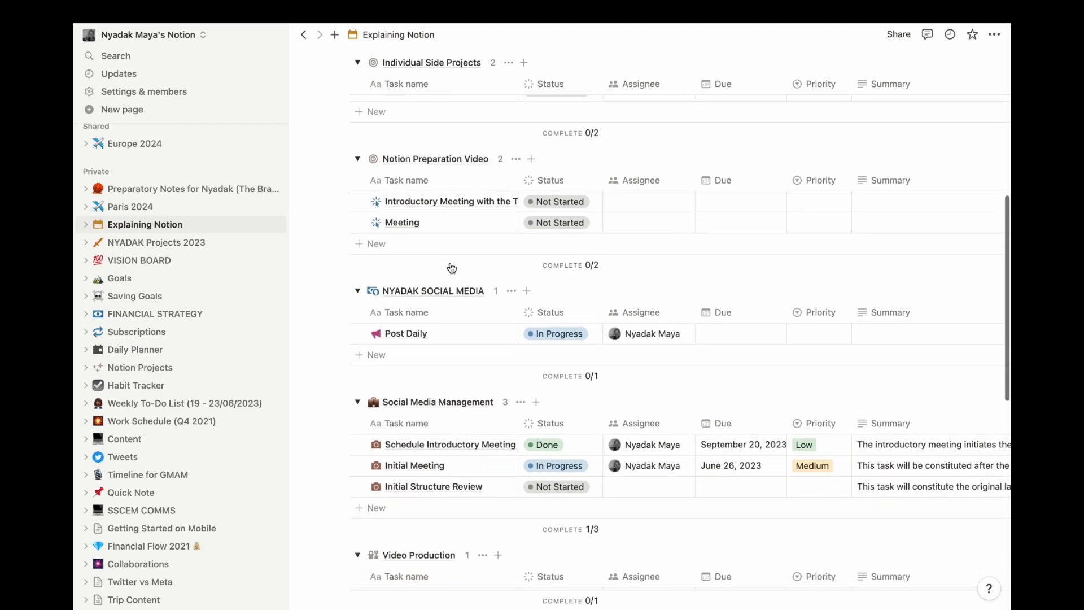
pyautogui.scroll(-3, 452, 267)
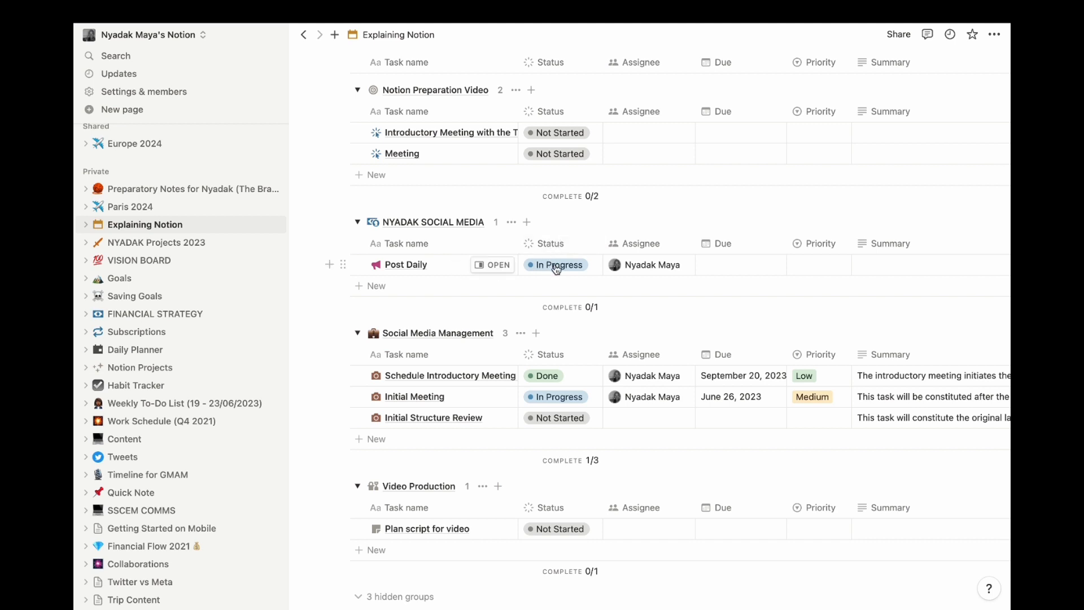
pyautogui.hscroll(2, 557, 270)
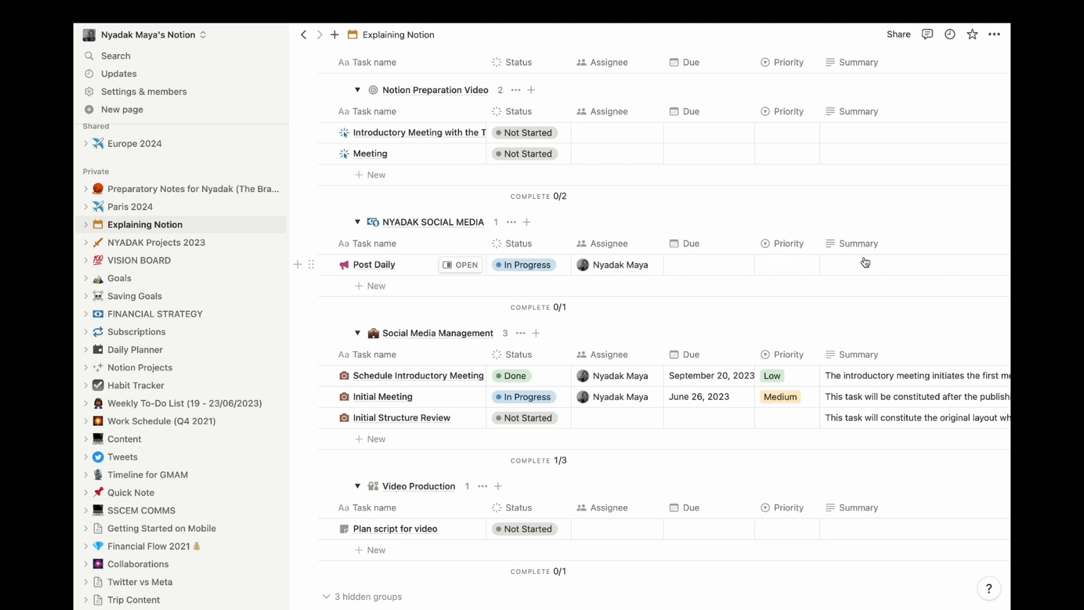
pyautogui.scroll(1, 866, 262)
pyautogui.hscroll(4, 866, 262)
pyautogui.hscroll(-4, 824, 274)
pyautogui.scroll(-3, 824, 274)
pyautogui.hscroll(3, 824, 274)
pyautogui.hscroll(-4, 824, 274)
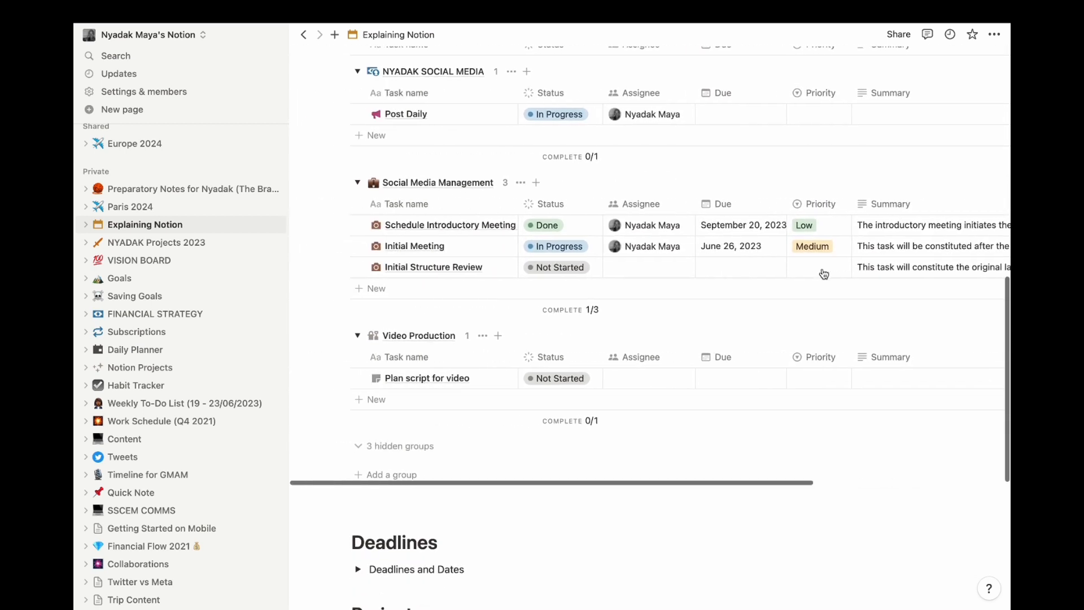
# - Expand the Deadlines and Dates toggle under the Deadlines heading
pyautogui.scroll(-3, 824, 274)
pyautogui.scroll(1, 824, 274)
pyautogui.scroll(-3, 824, 274)
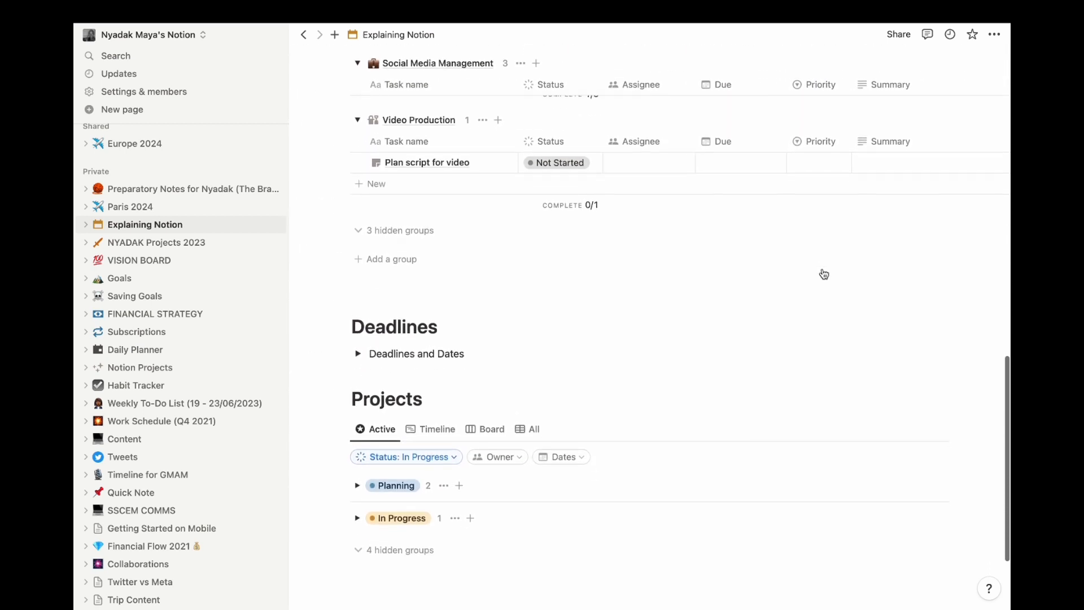
pyautogui.scroll(-1, 823, 269)
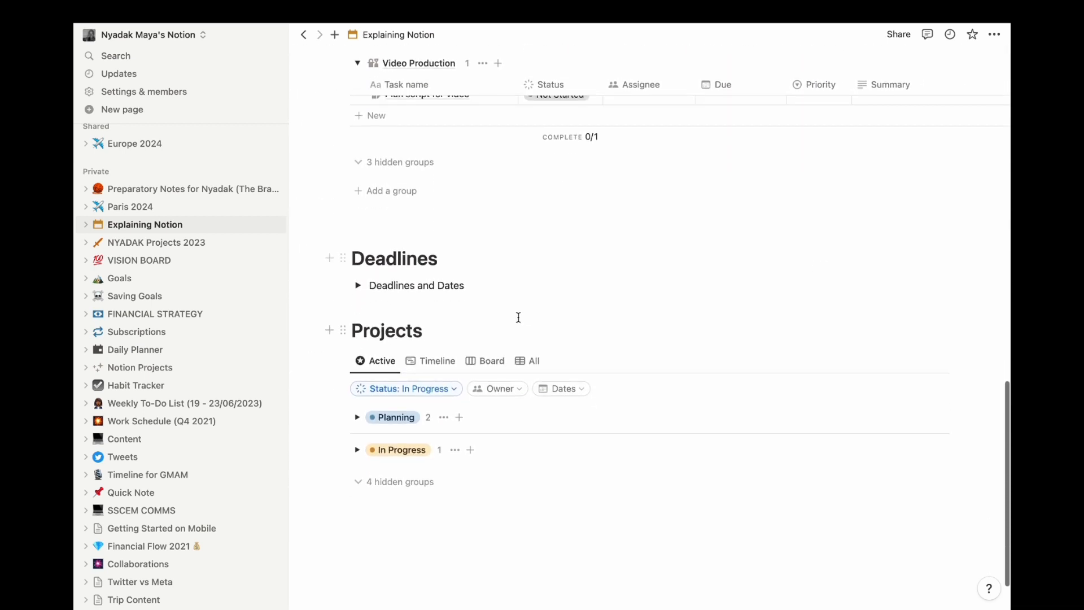
pyautogui.click(359, 286)
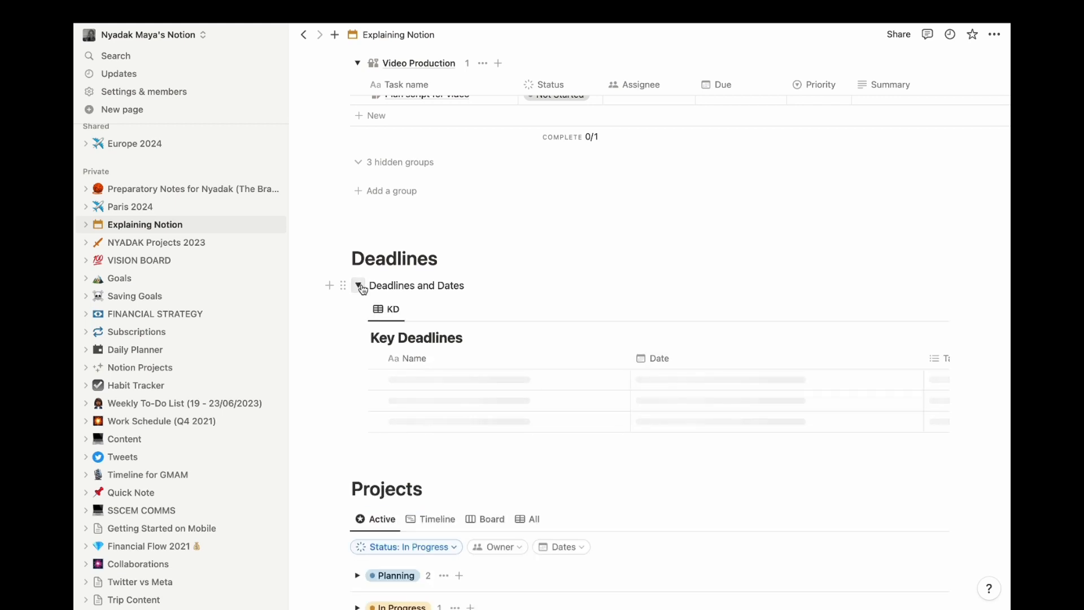
pyautogui.click(359, 286)
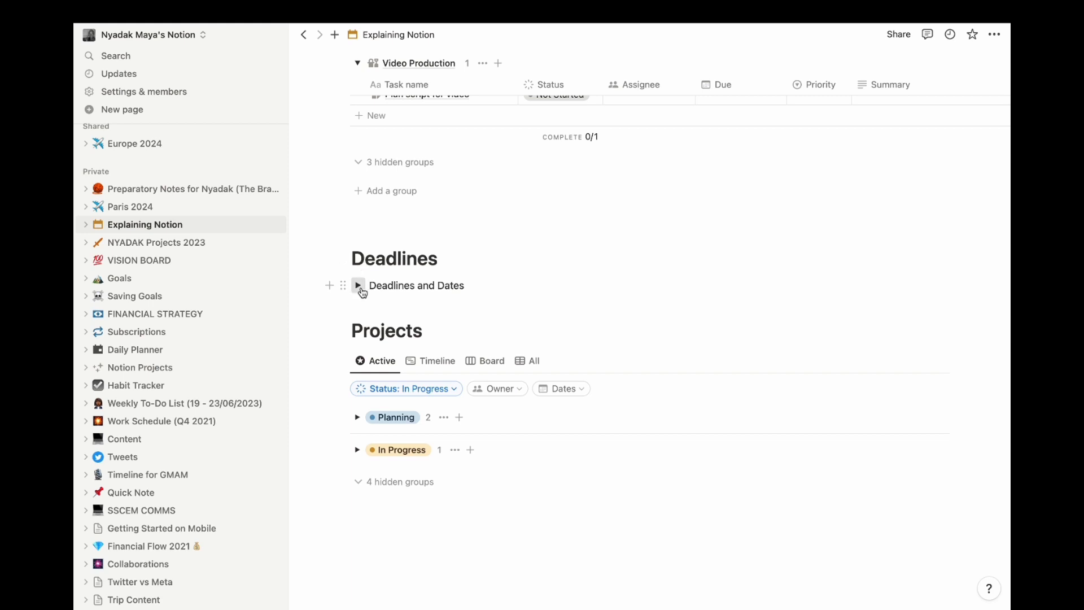
pyautogui.click(358, 285)
# - Examine the Name, Date and Tags columns of the entries in the Key Deadlines table
pyautogui.hscroll(1, 490, 389)
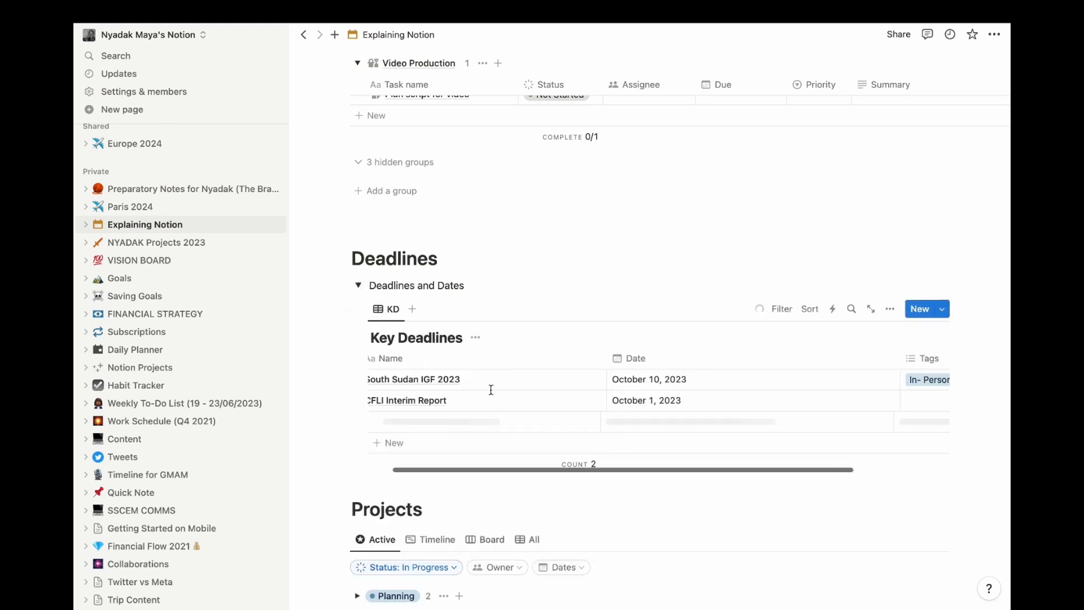
pyautogui.hscroll(-1, 491, 389)
pyautogui.hscroll(-1, 491, 390)
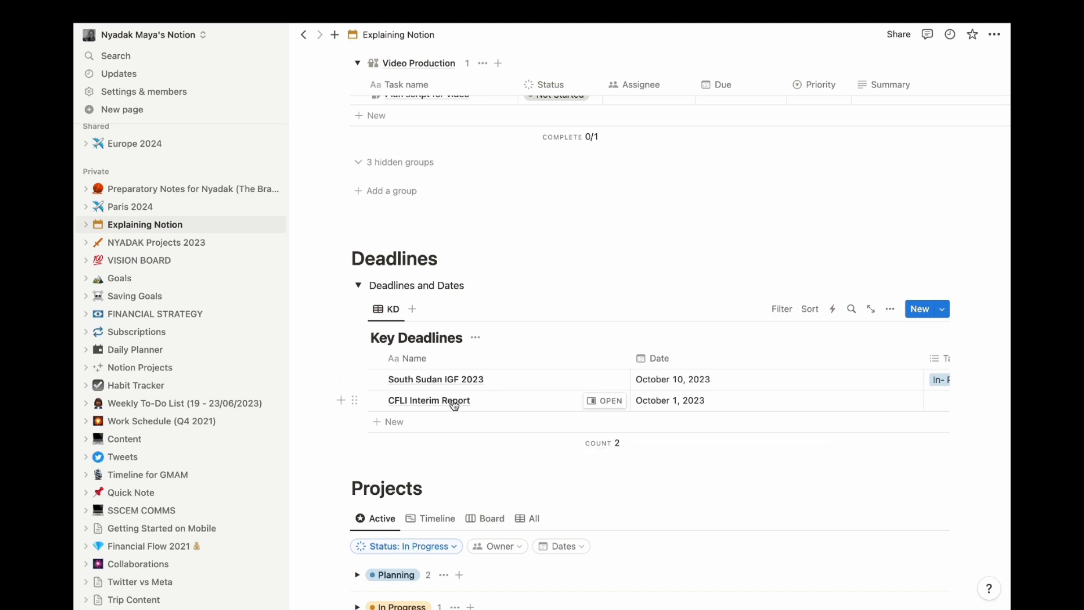
pyautogui.hscroll(3, 481, 407)
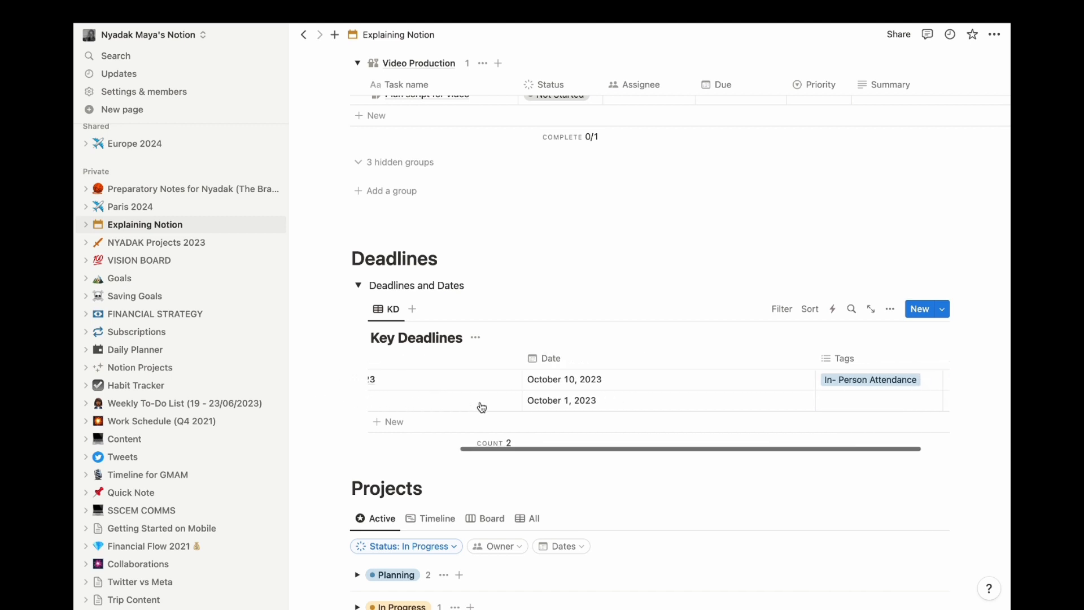
pyautogui.hscroll(-3, 483, 407)
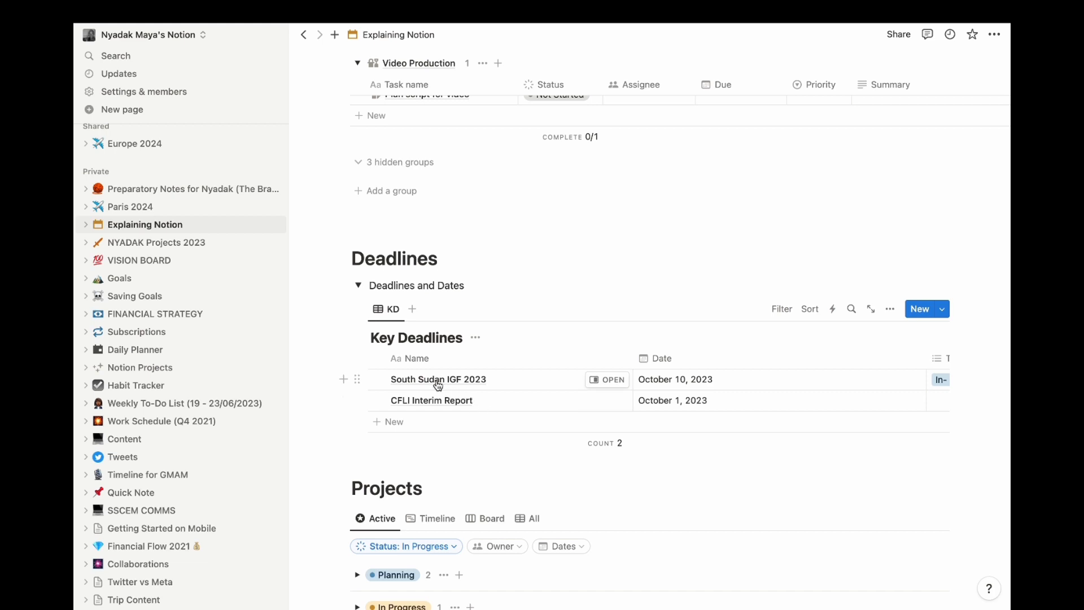
pyautogui.hscroll(2, 438, 386)
pyautogui.hscroll(-2, 438, 385)
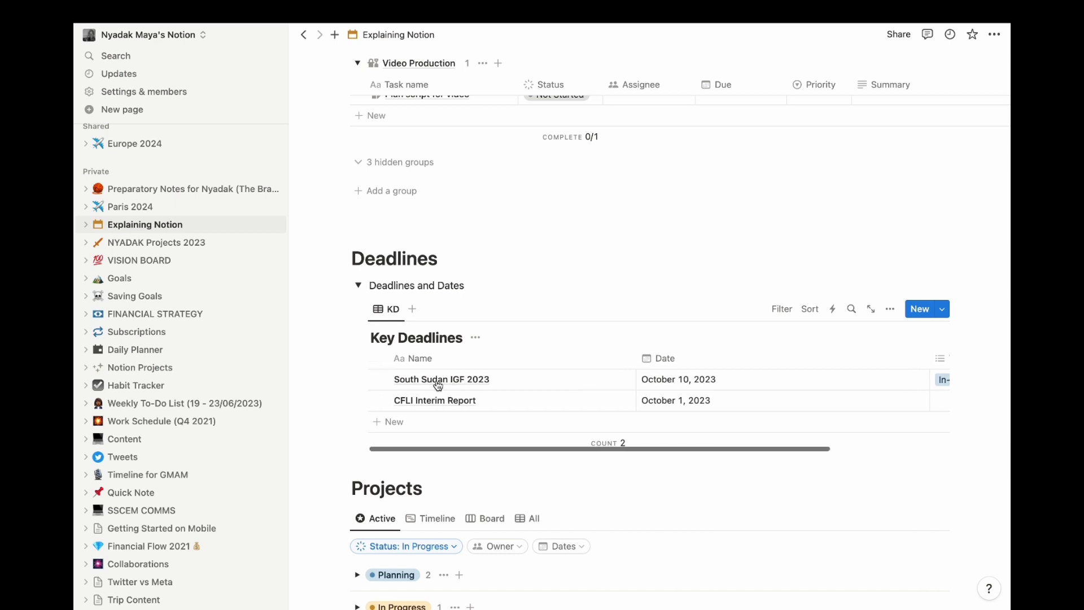
pyautogui.scroll(-1, 438, 386)
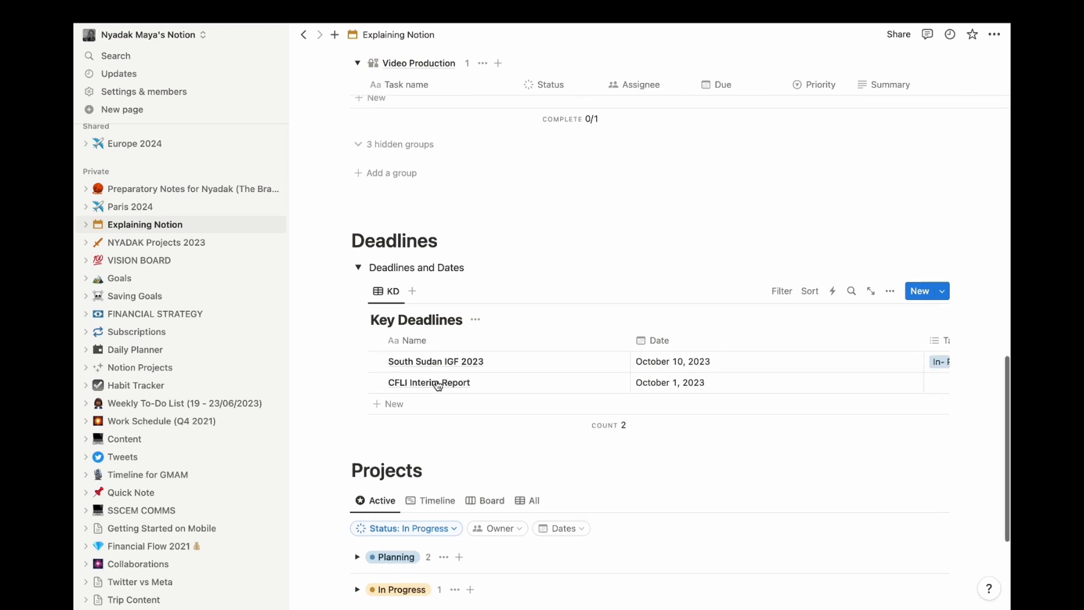
# - Return to the Explaining Notion page title and the start of its Tasks database
pyautogui.scroll(5, 438, 384)
pyautogui.scroll(10, 437, 381)
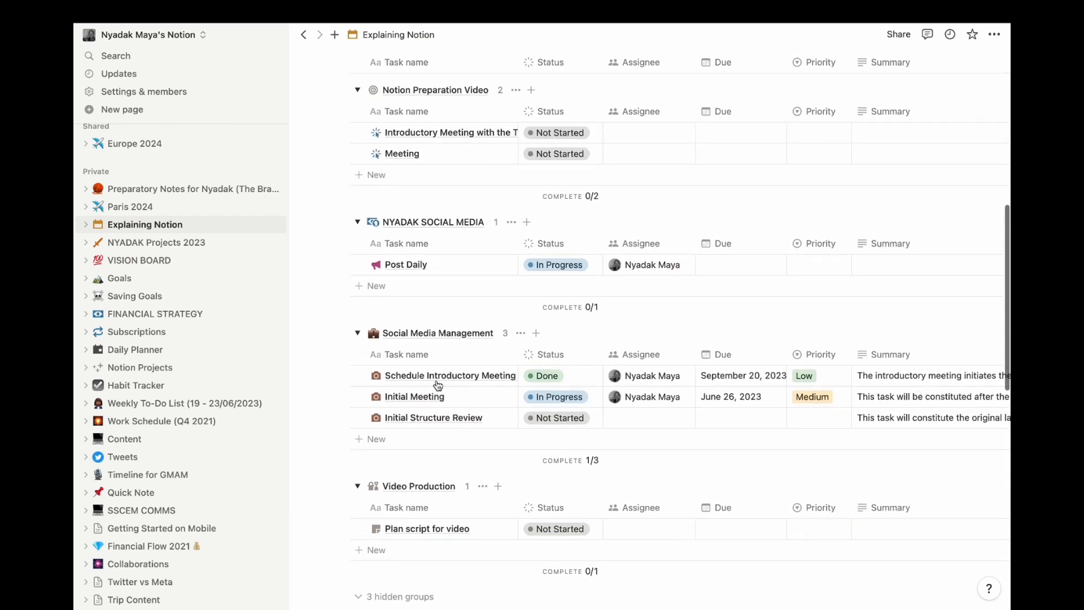
pyautogui.scroll(1, 439, 385)
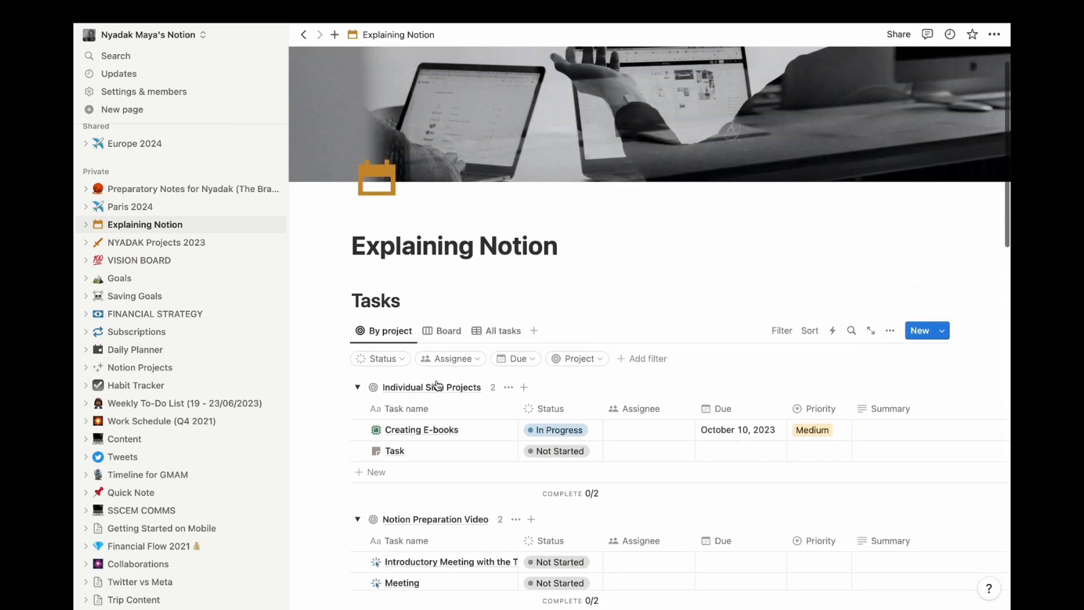
pyautogui.scroll(-1, 439, 385)
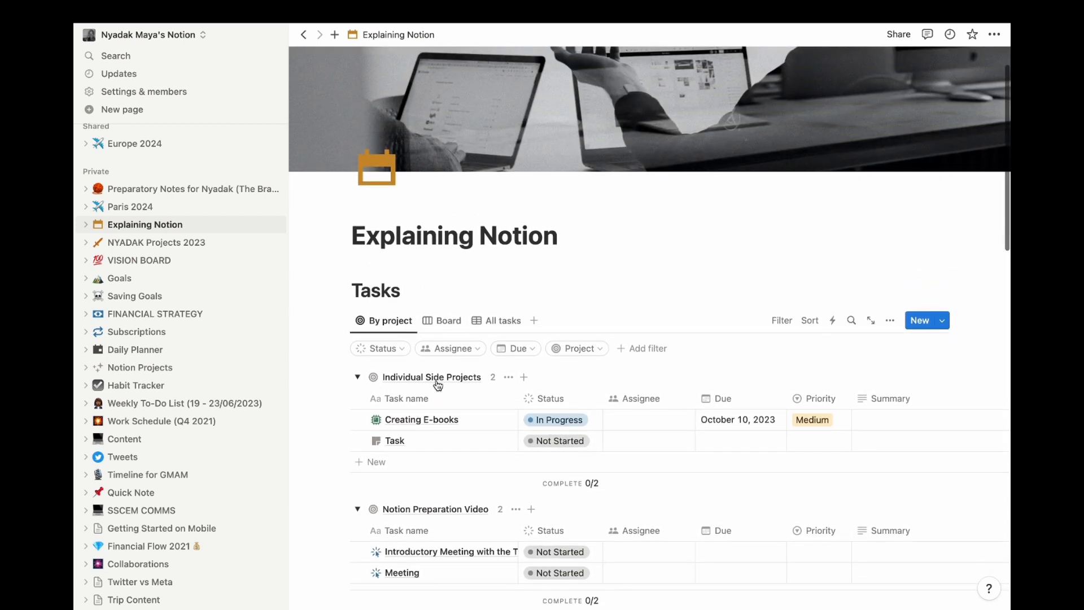
pyautogui.scroll(-3, 439, 386)
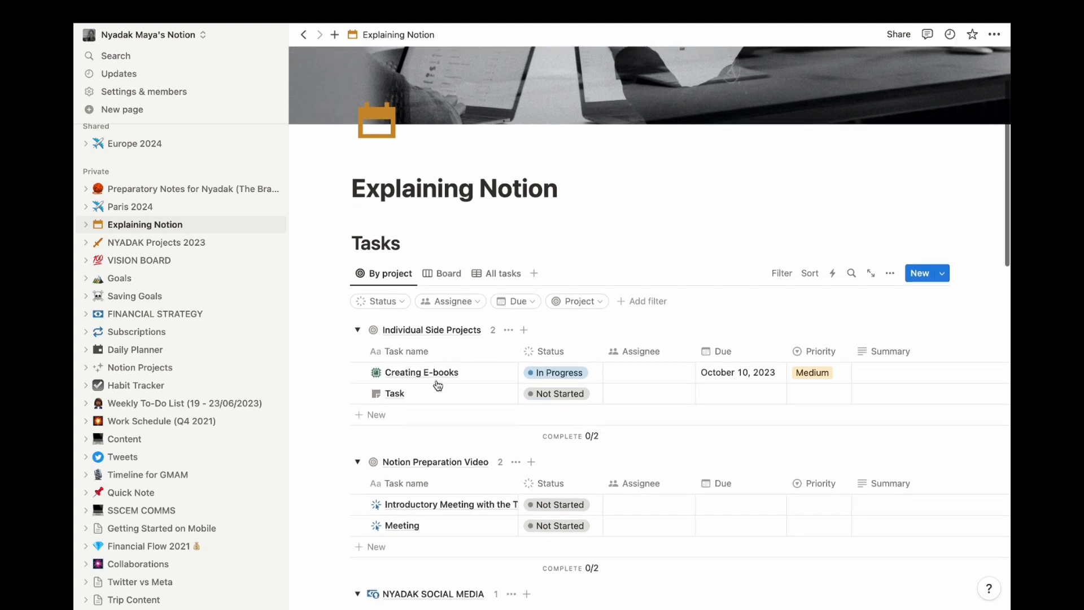
# - Narrow the sidebar and hide it so the Explaining Notion page uses the full window width
pyautogui.hscroll(1, 438, 385)
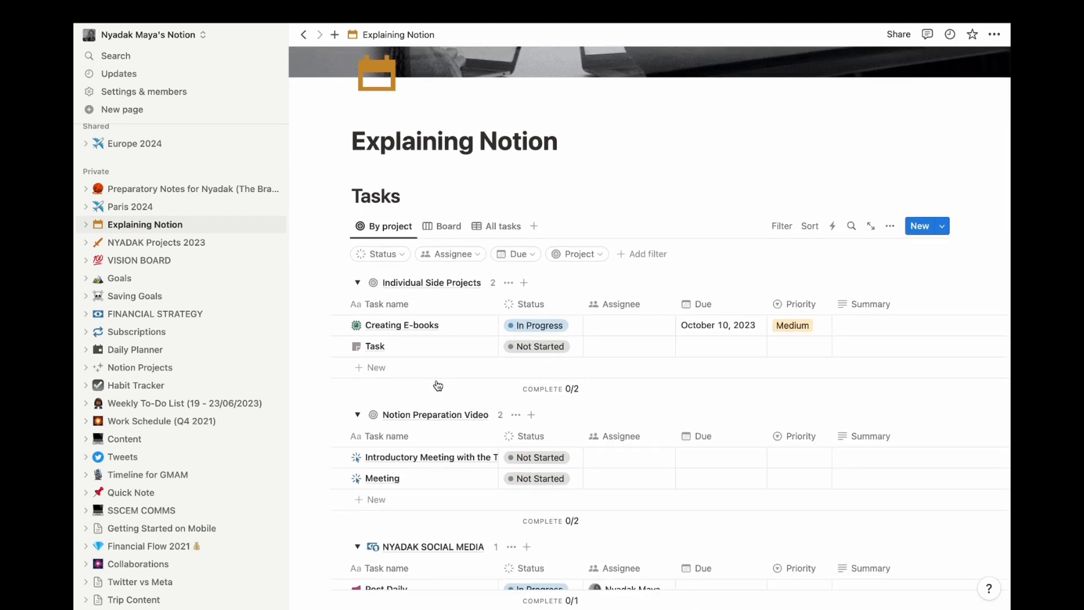
pyautogui.moveTo(289, 99); pyautogui.dragTo(209, 121)
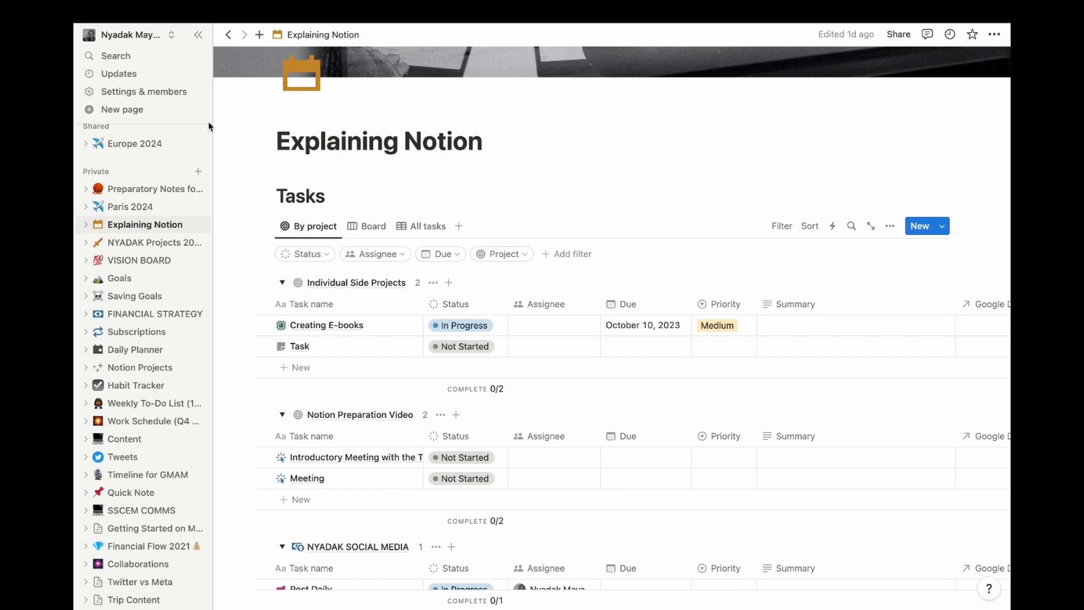
pyautogui.click(198, 35)
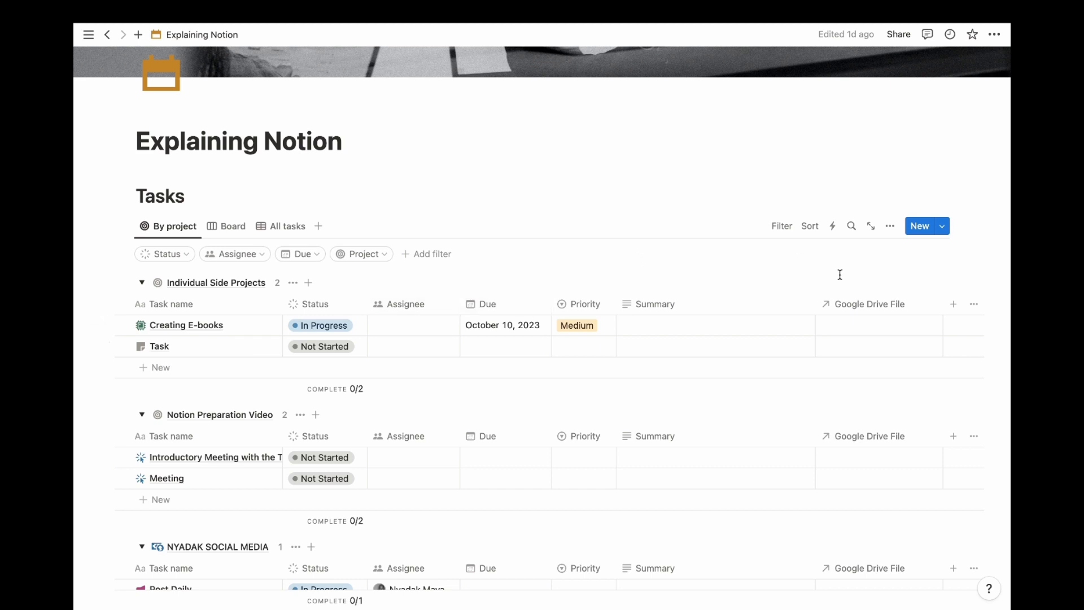
# - Review the property types and connections available for a new property on the Tasks database
pyautogui.click(955, 306)
pyautogui.scroll(-5, 868, 385)
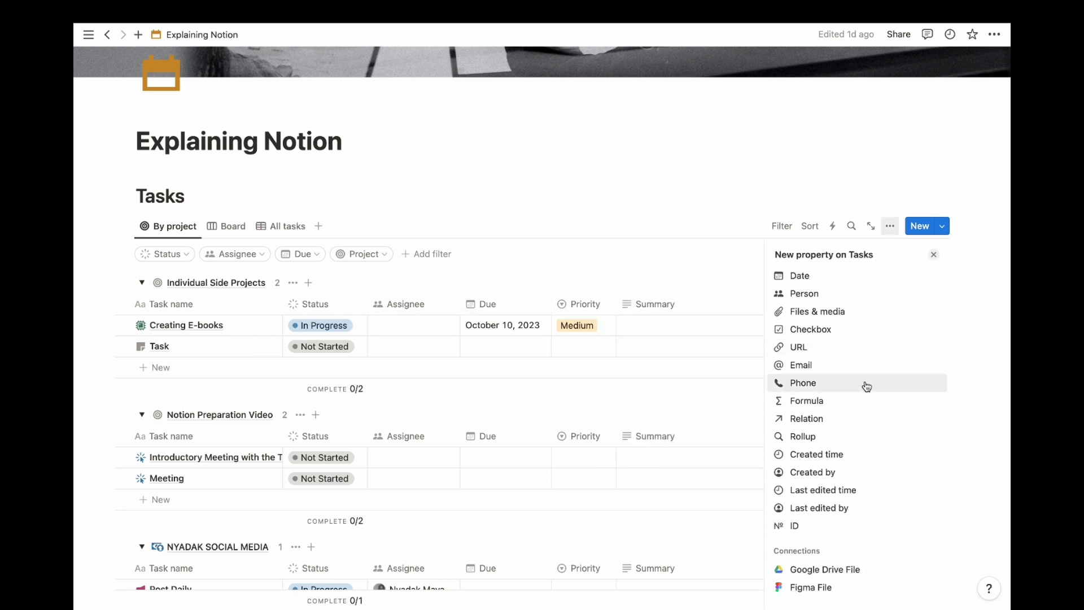
pyautogui.scroll(2, 867, 387)
pyautogui.scroll(3, 867, 384)
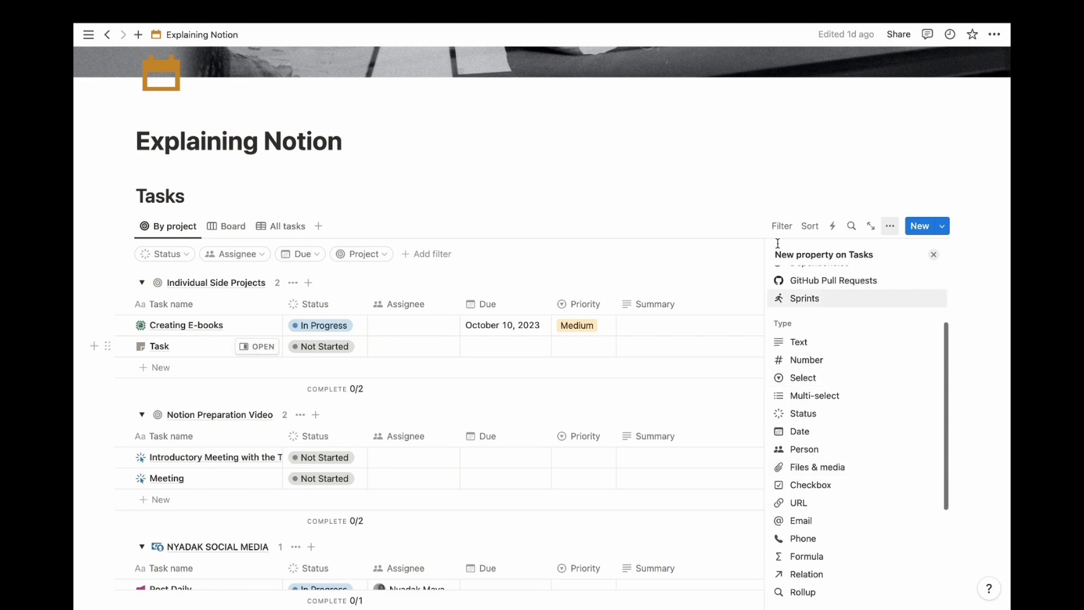
pyautogui.click(762, 169)
# - Add a new project group named GRWM Videos to the Tasks database
pyautogui.scroll(-10, 658, 311)
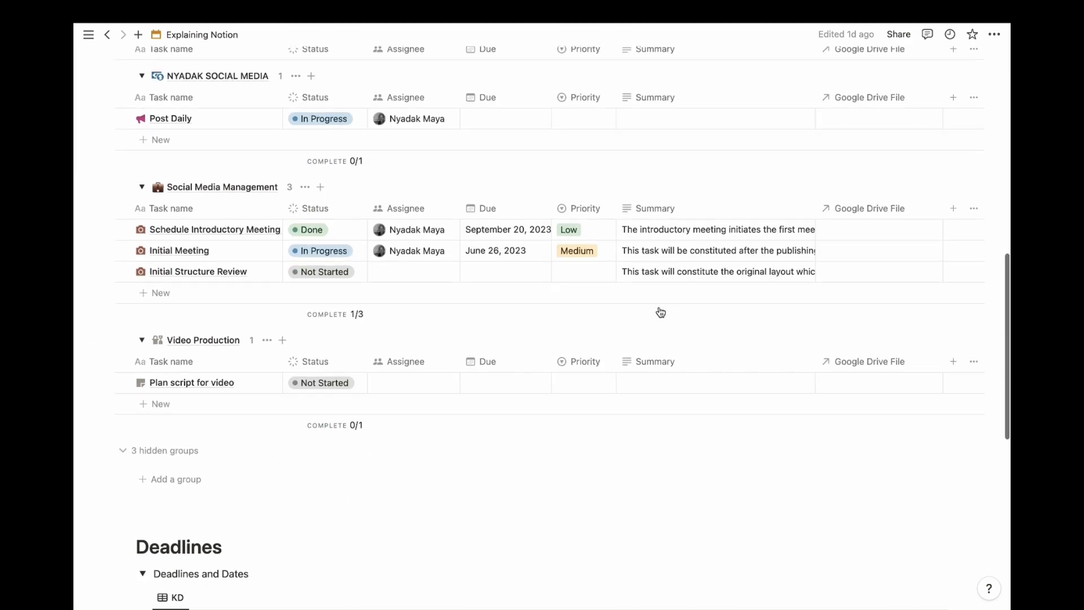
pyautogui.scroll(1, 659, 310)
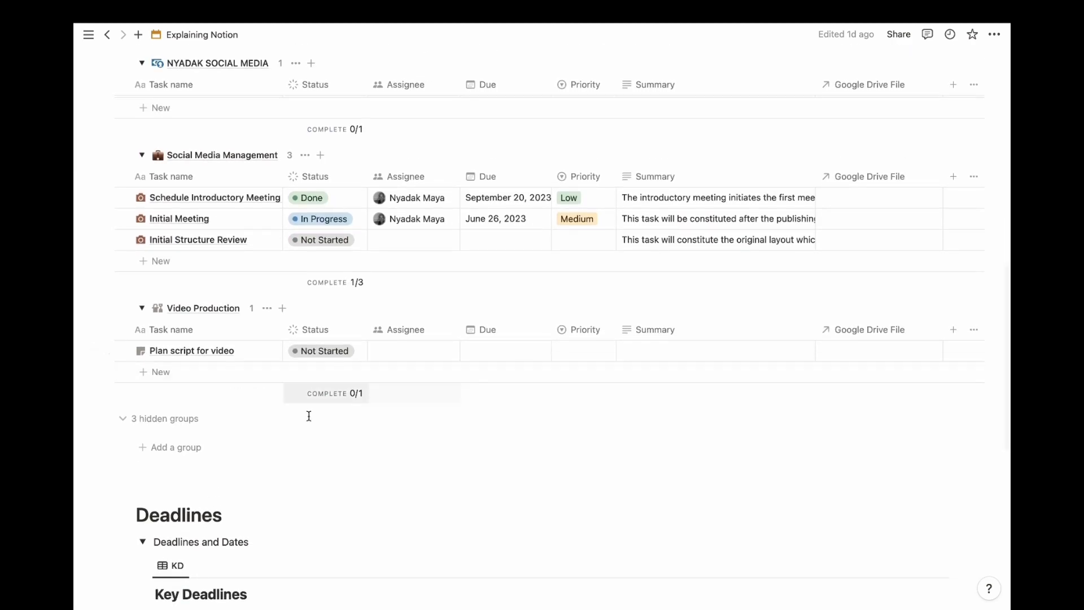
pyautogui.scroll(-1, 205, 456)
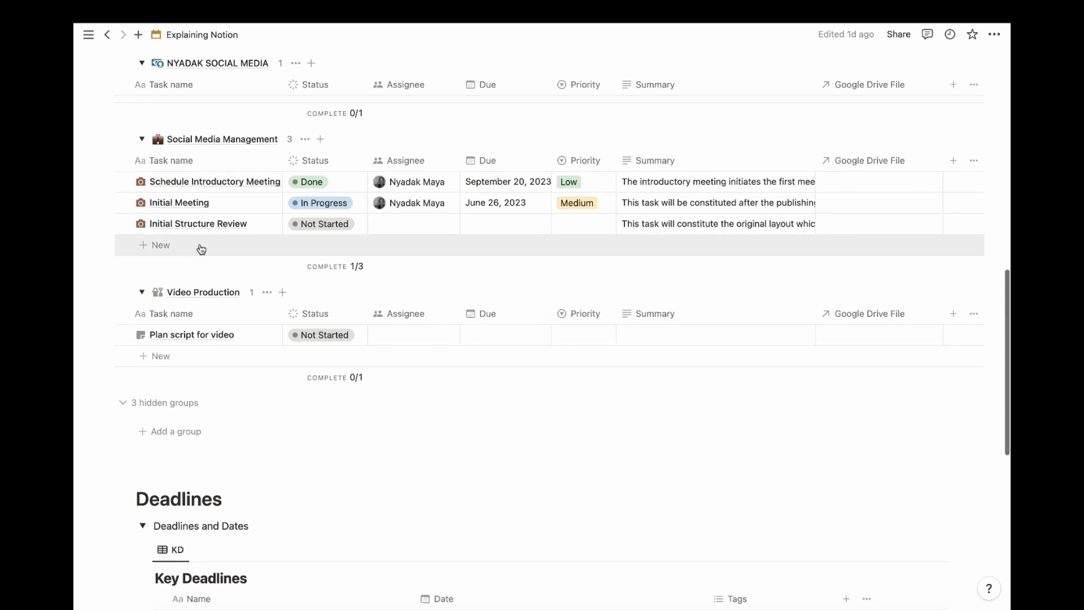
pyautogui.click(176, 430)
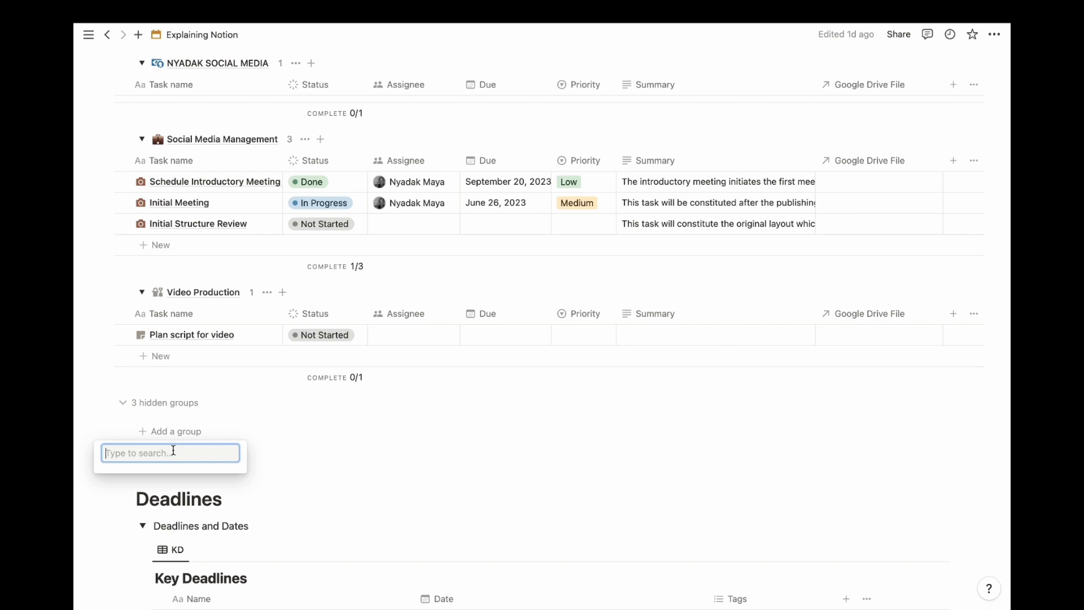
pyautogui.write('n')
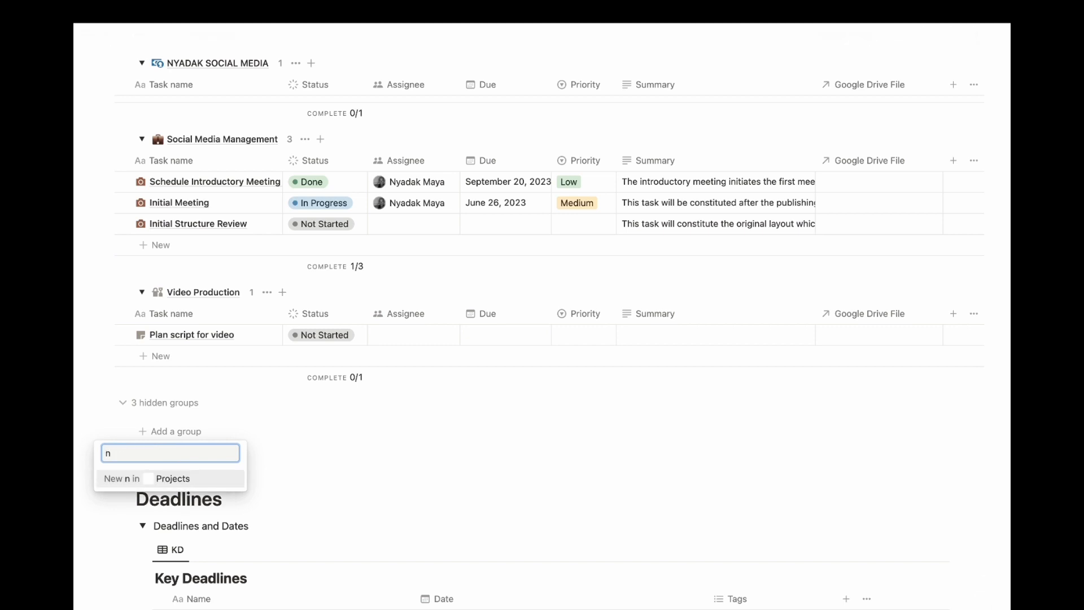
pyautogui.press('BackSpace')
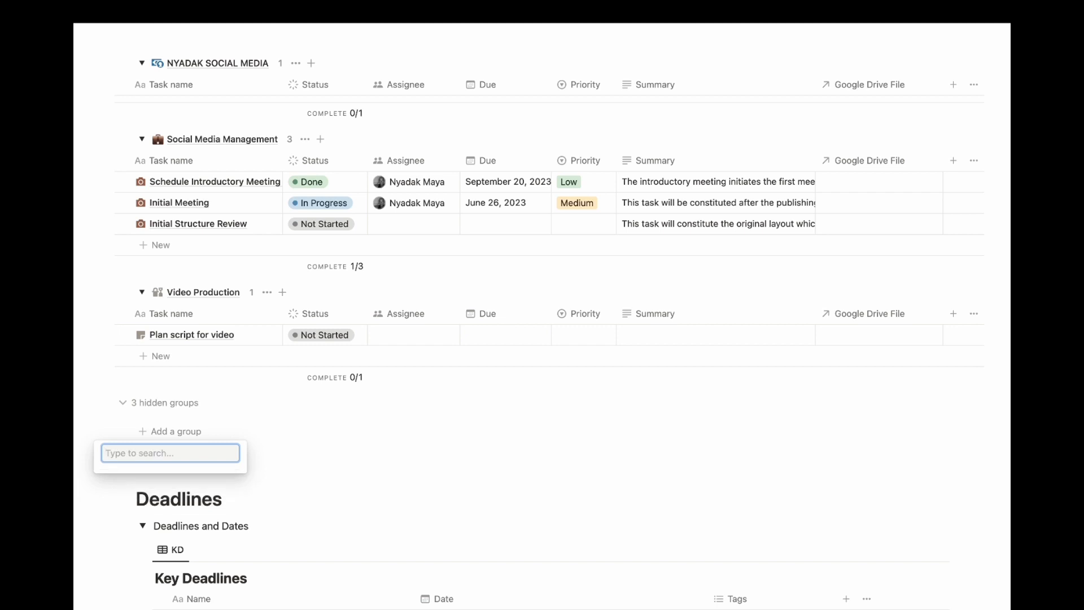
pyautogui.write('G')
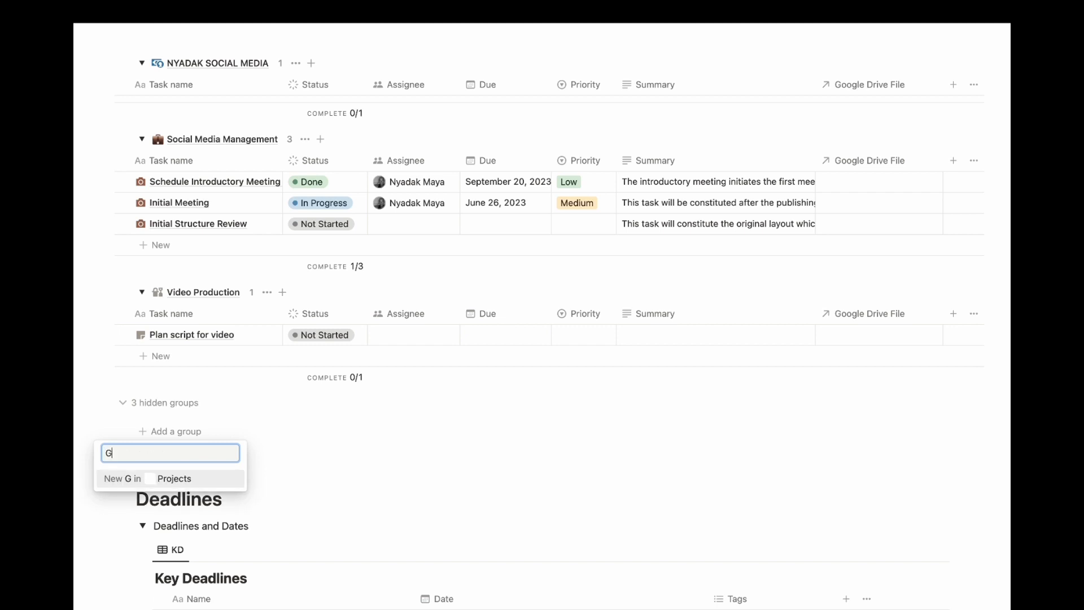
pyautogui.write('etti')
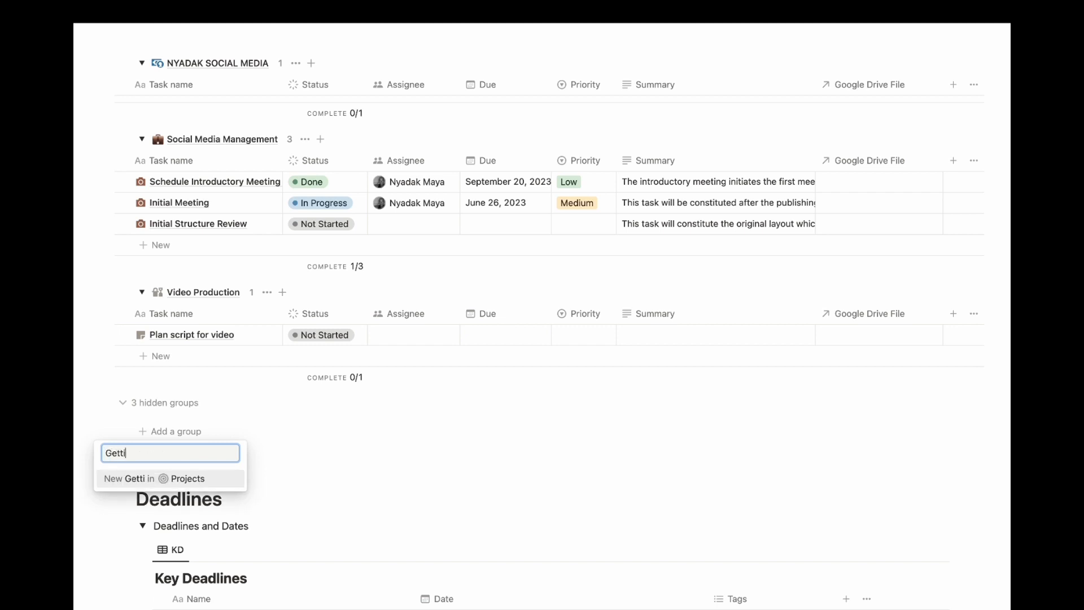
pyautogui.press('BackSpace')
pyautogui.press('BackSpace')
pyautogui.press('BackSpace')
pyautogui.press('BackSpace')
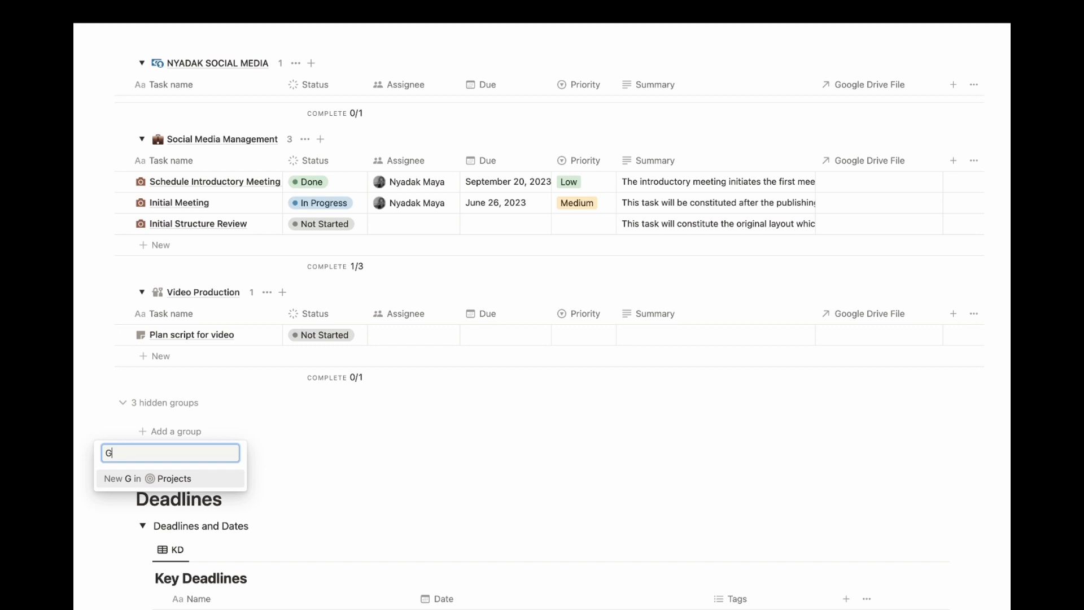
pyautogui.write('RWM')
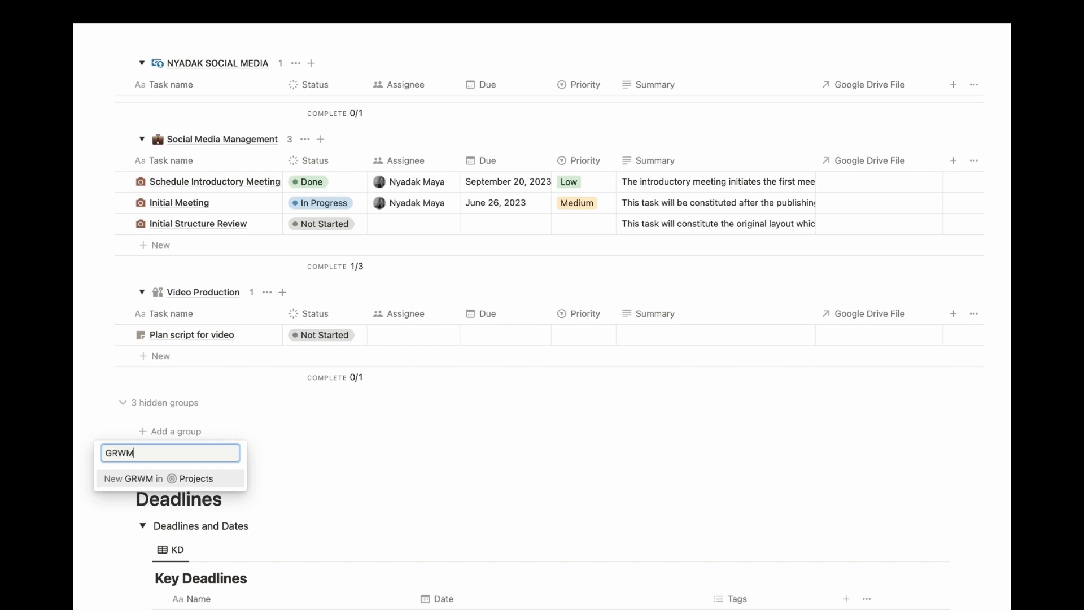
pyautogui.write(' Videos')
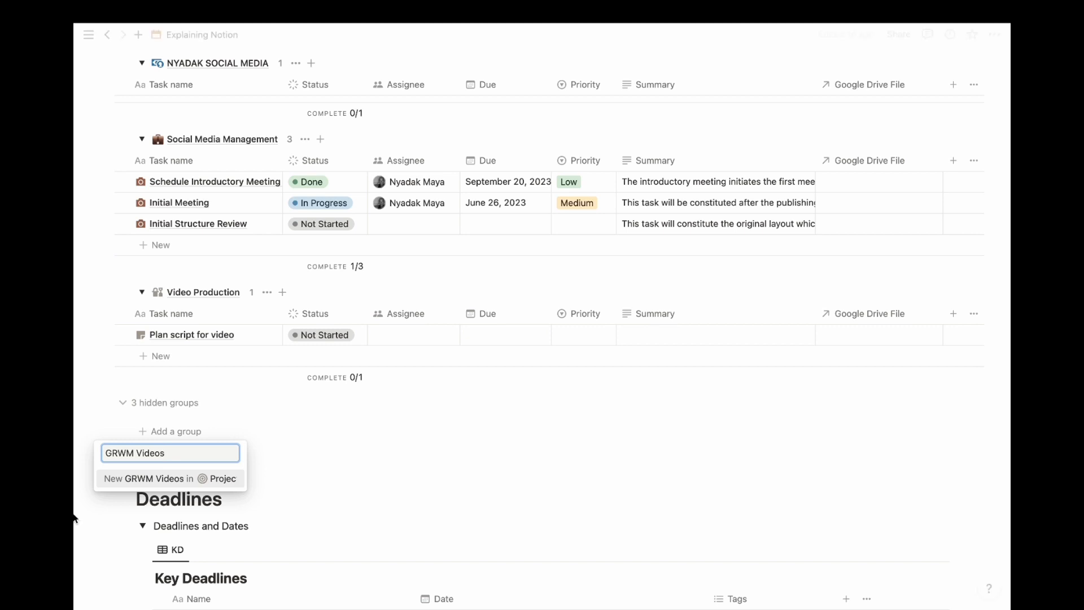
pyautogui.click(154, 477)
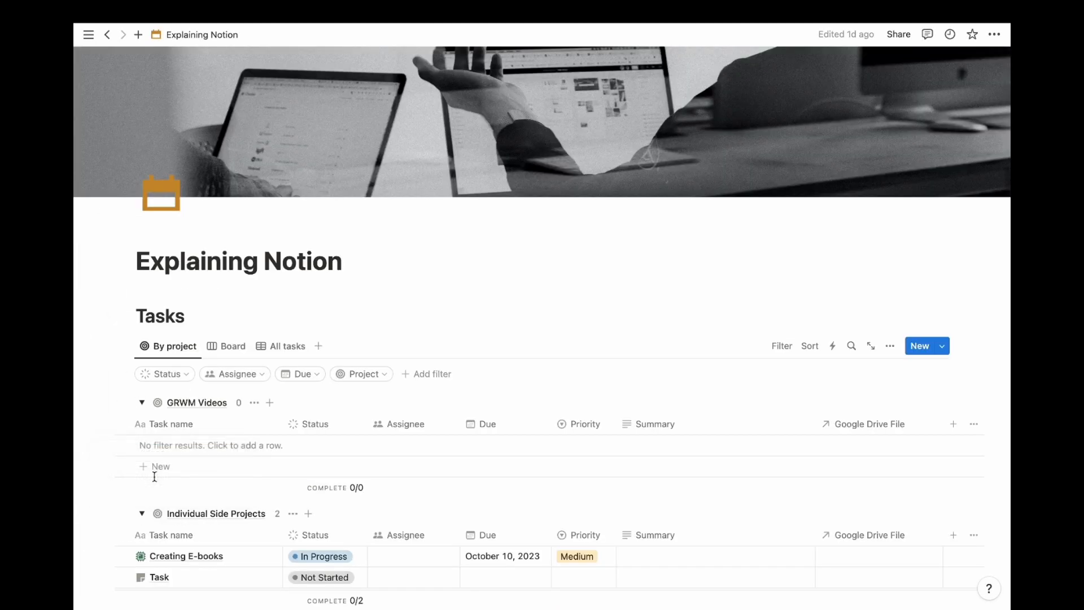
# - Add a task named Film outfits to the GRWM Videos group
pyautogui.scroll(-5, 177, 471)
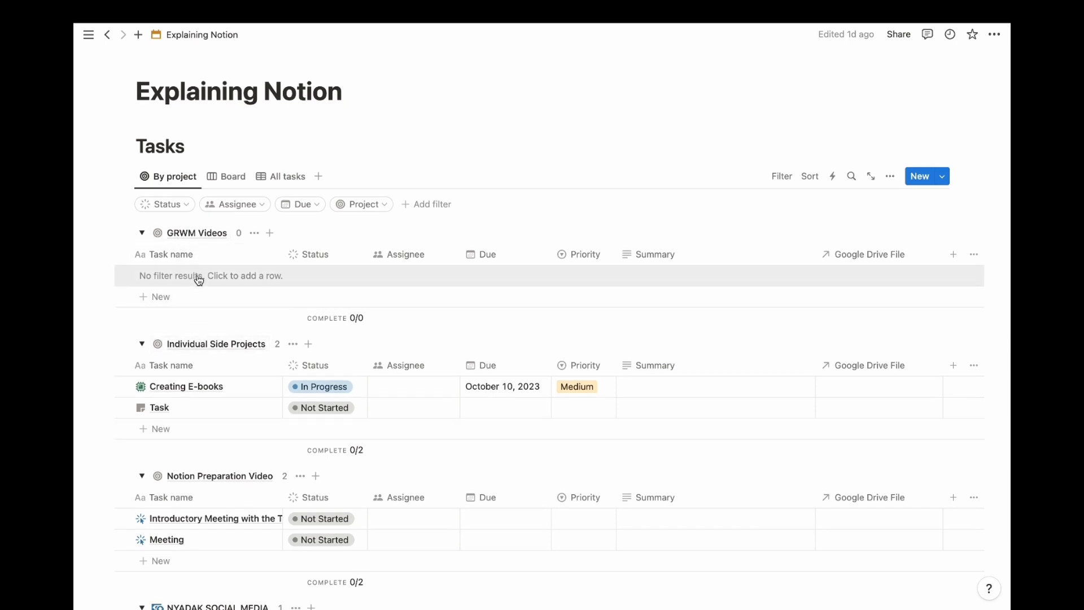
pyautogui.click(195, 297)
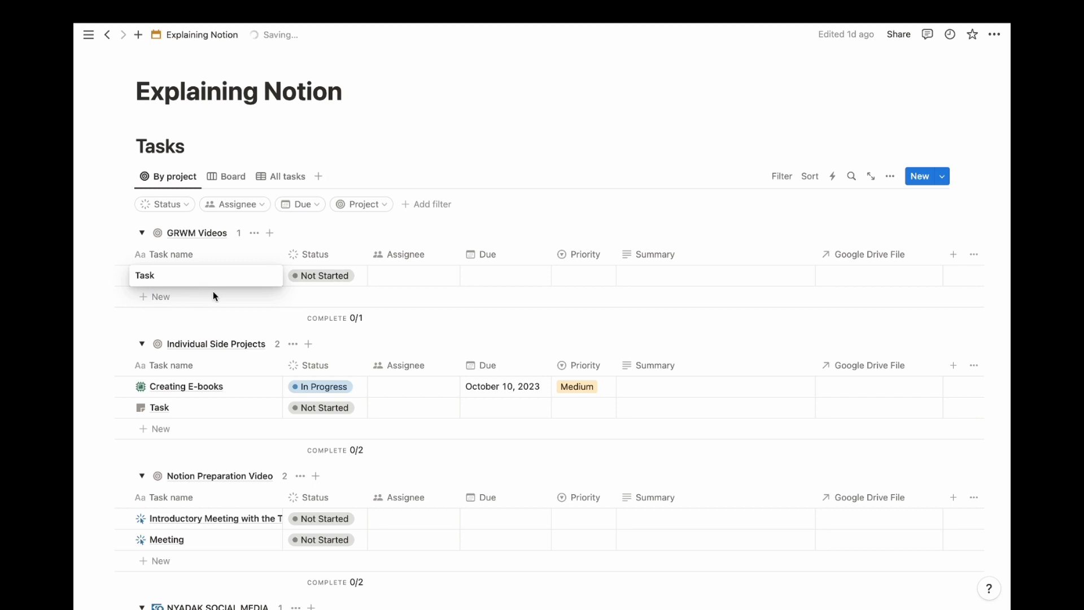
pyautogui.press('BackSpace')
pyautogui.press('BackSpace')
pyautogui.press('BackSpace')
pyautogui.press('BackSpace')
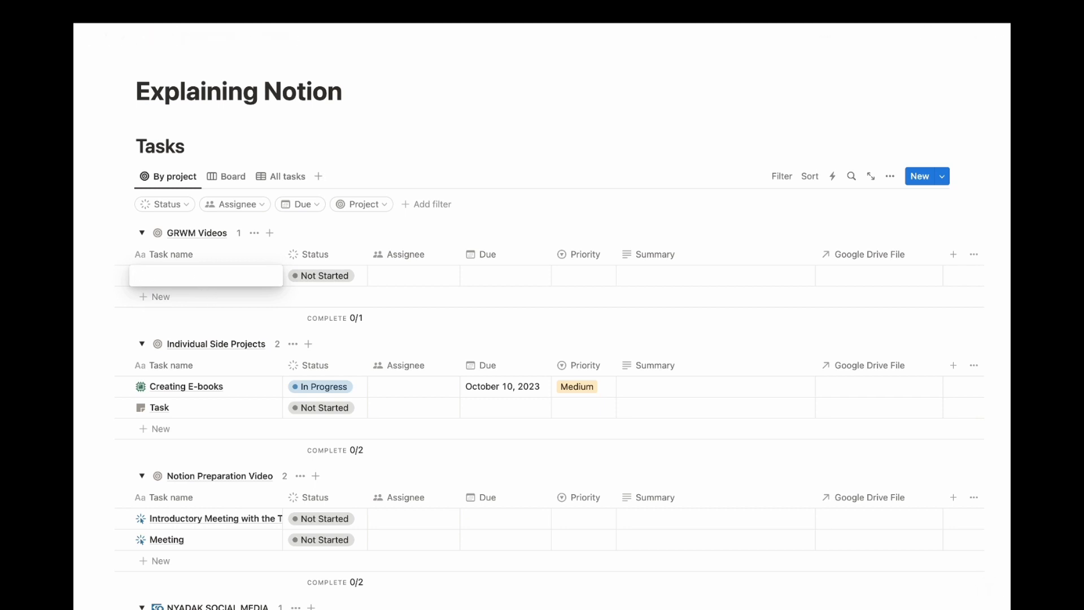
pyautogui.write('Film outfits')
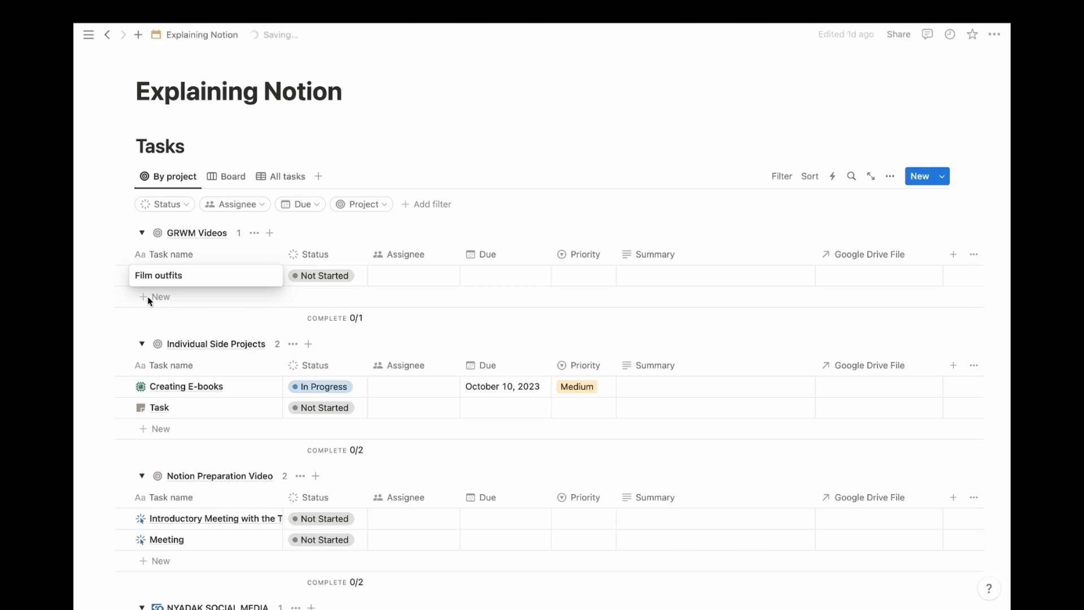
pyautogui.click(218, 318)
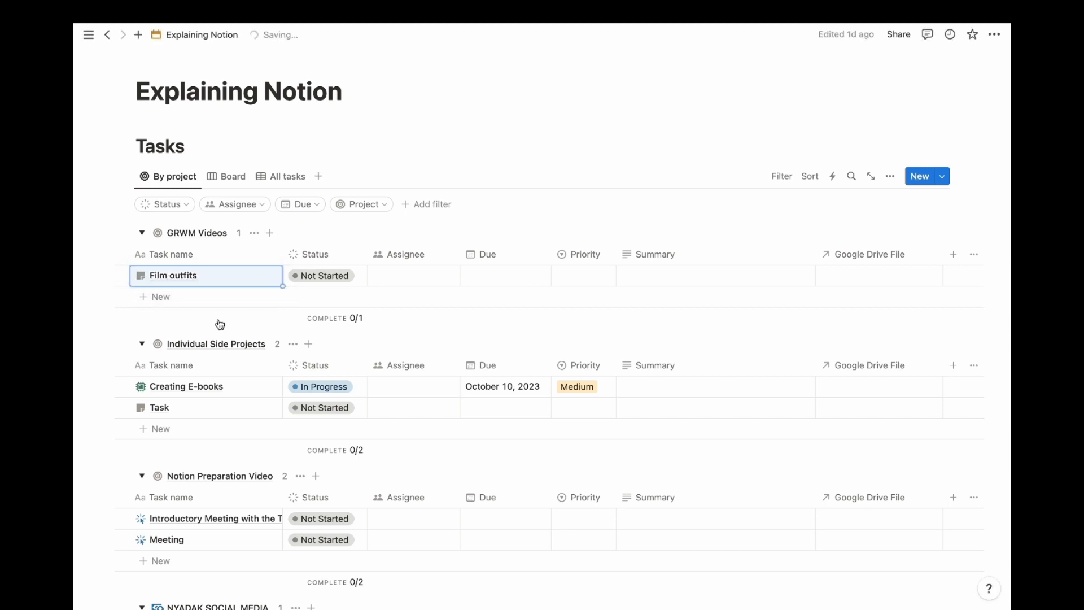
# - Check the status options of the Film outfits task and assign the task to the workspace owner
pyautogui.click(308, 276)
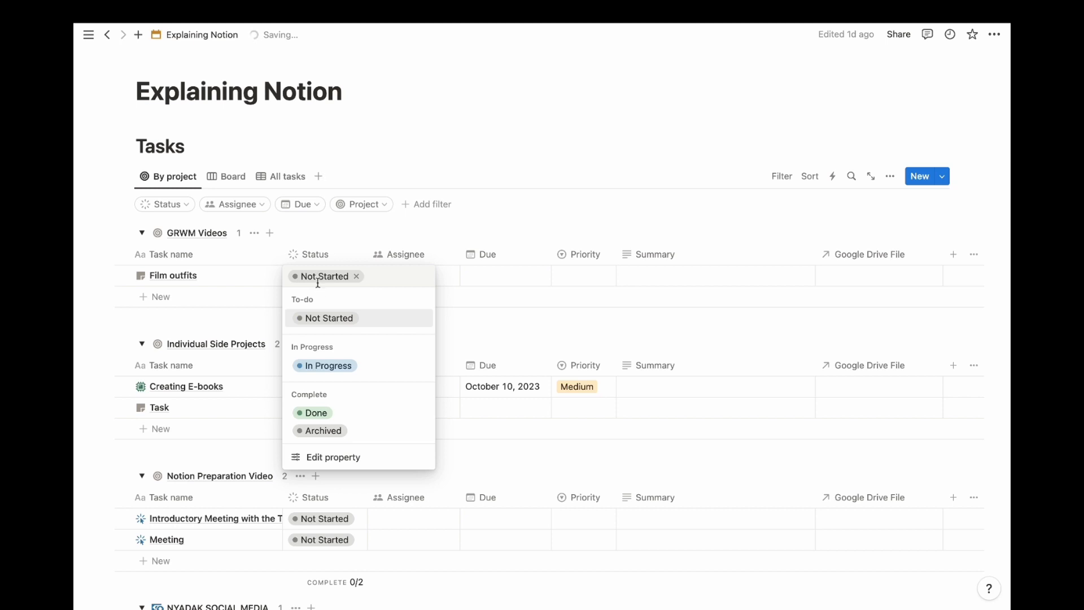
pyautogui.click(446, 278)
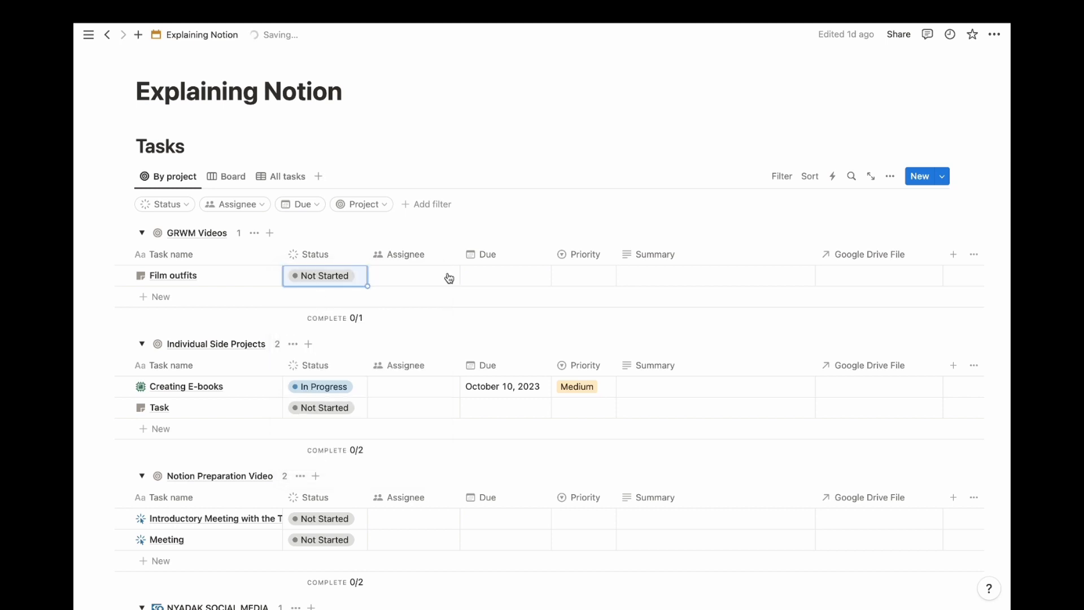
pyautogui.click(419, 277)
pyautogui.click(429, 318)
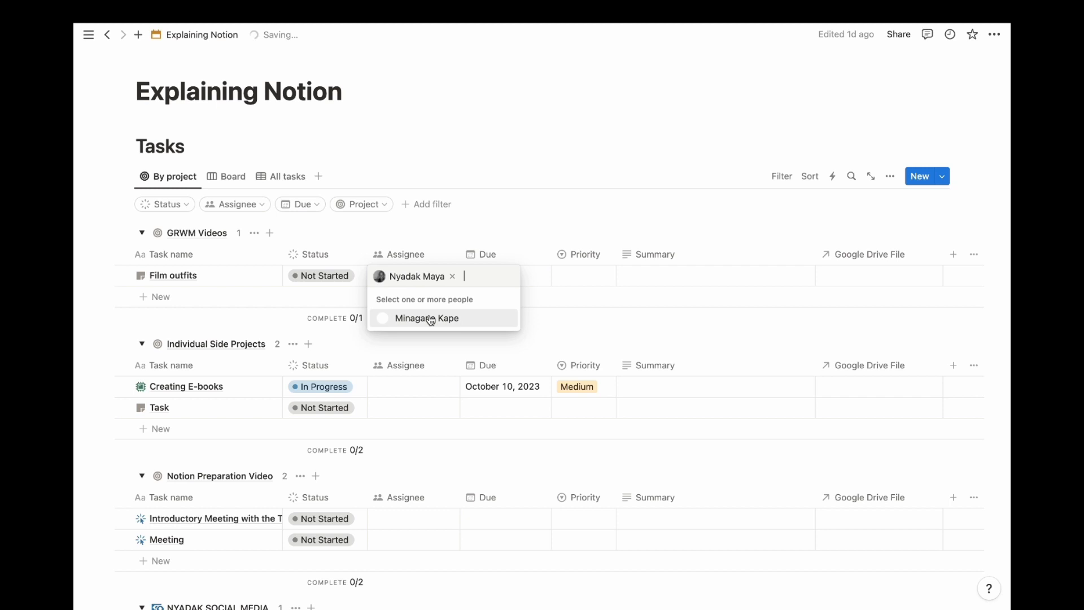
pyautogui.click(552, 198)
# - Set the Film outfits task's due date to September 30, 2023 and its priority to High
pyautogui.click(520, 283)
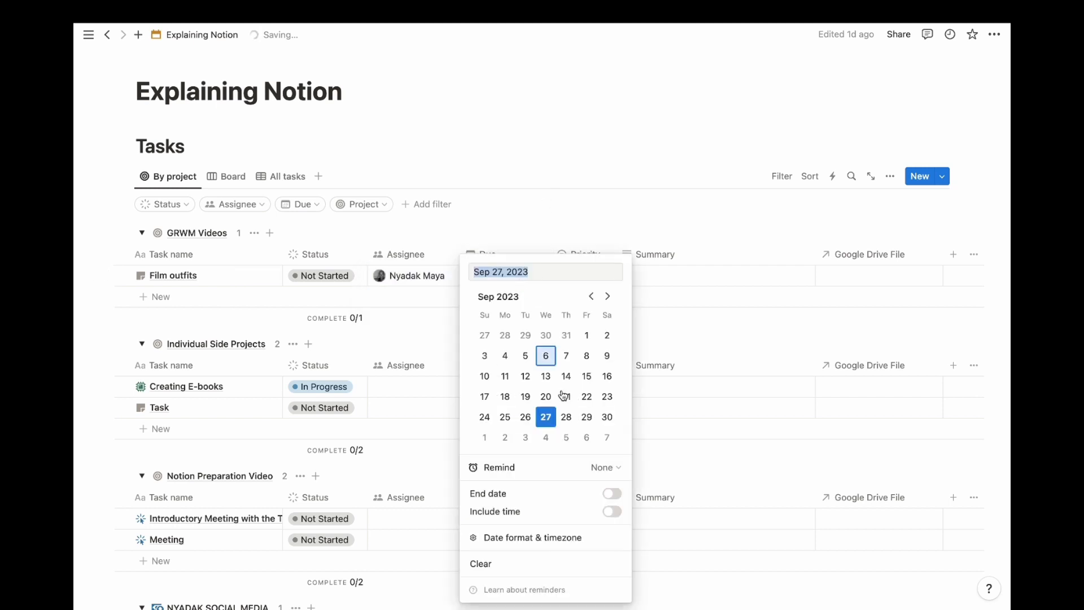
pyautogui.click(609, 418)
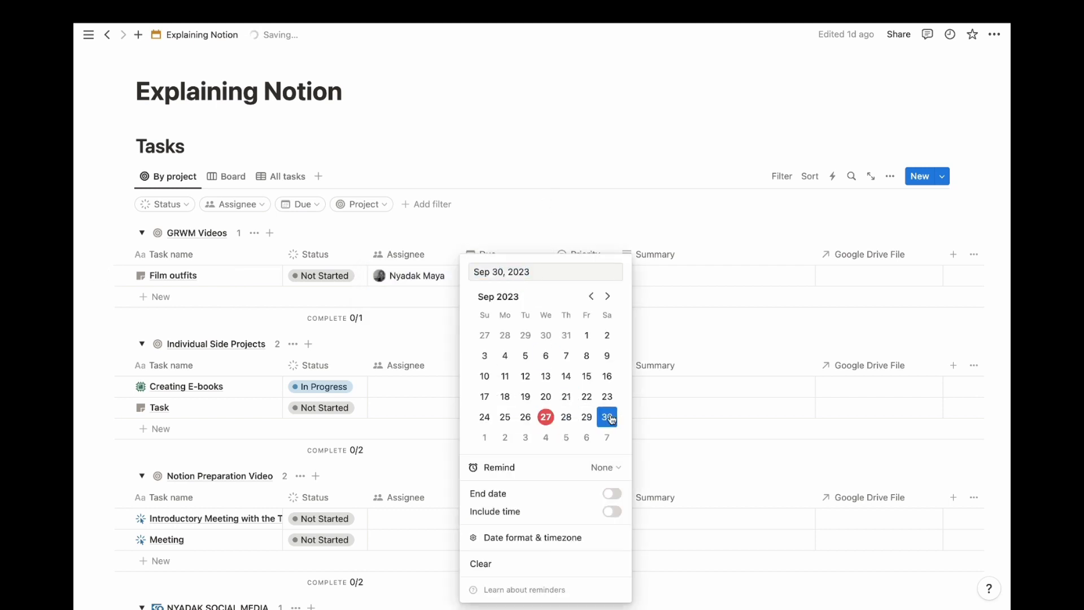
pyautogui.click(571, 170)
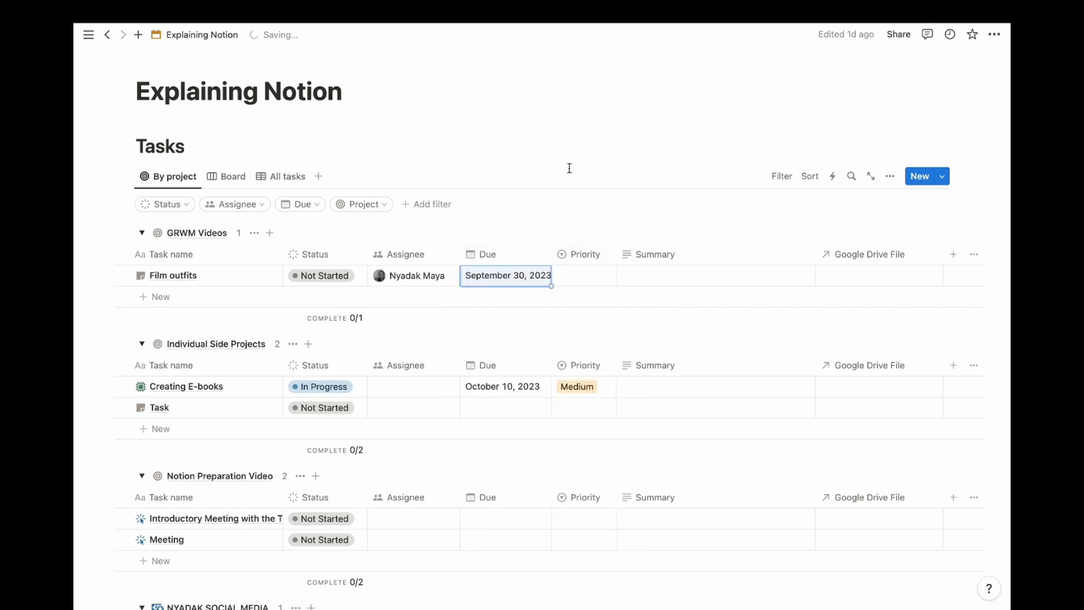
pyautogui.click(590, 276)
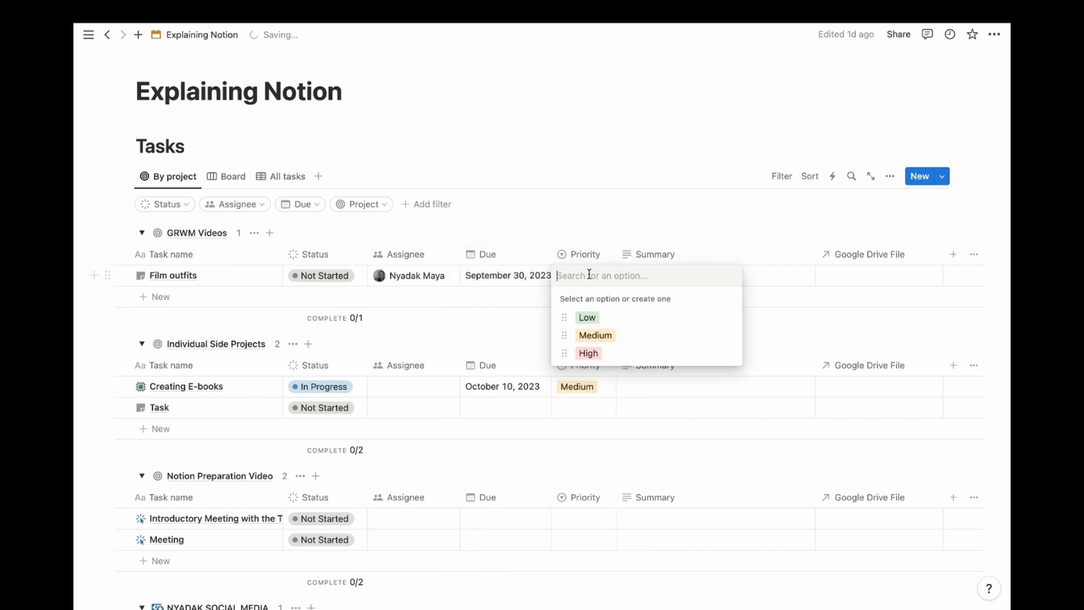
pyautogui.click(589, 353)
pyautogui.click(670, 273)
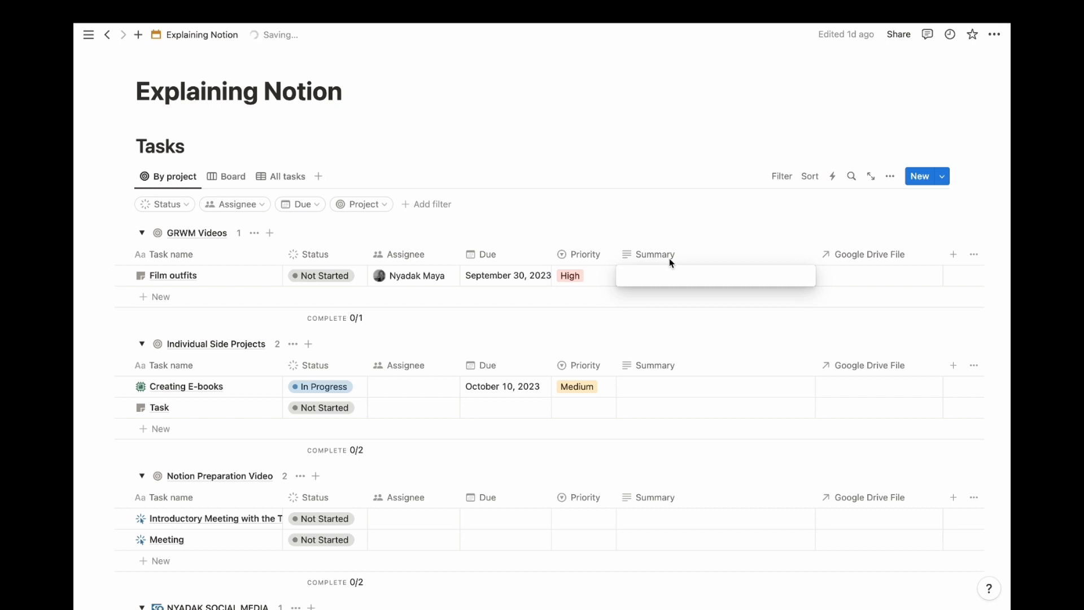
pyautogui.press('Escape')
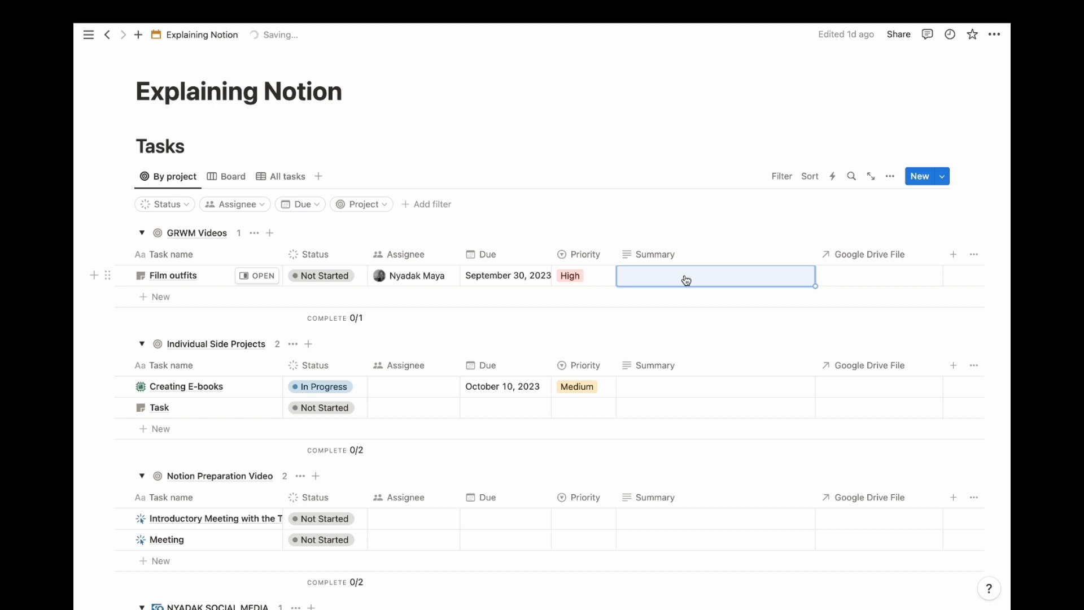
pyautogui.hscroll(1, 844, 278)
pyautogui.hscroll(-1, 846, 278)
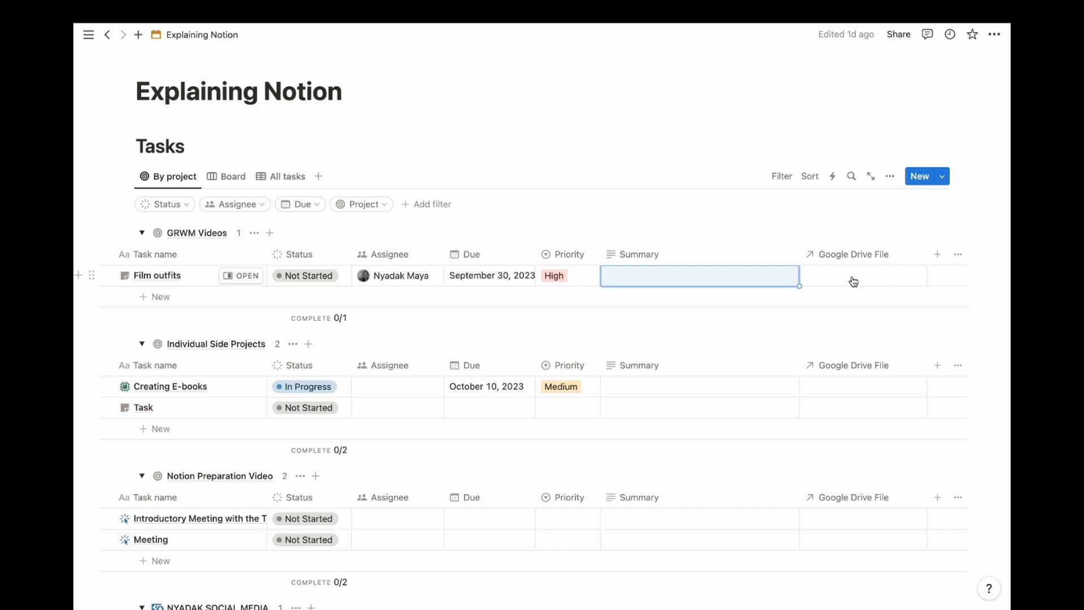
pyautogui.hscroll(-2, 854, 282)
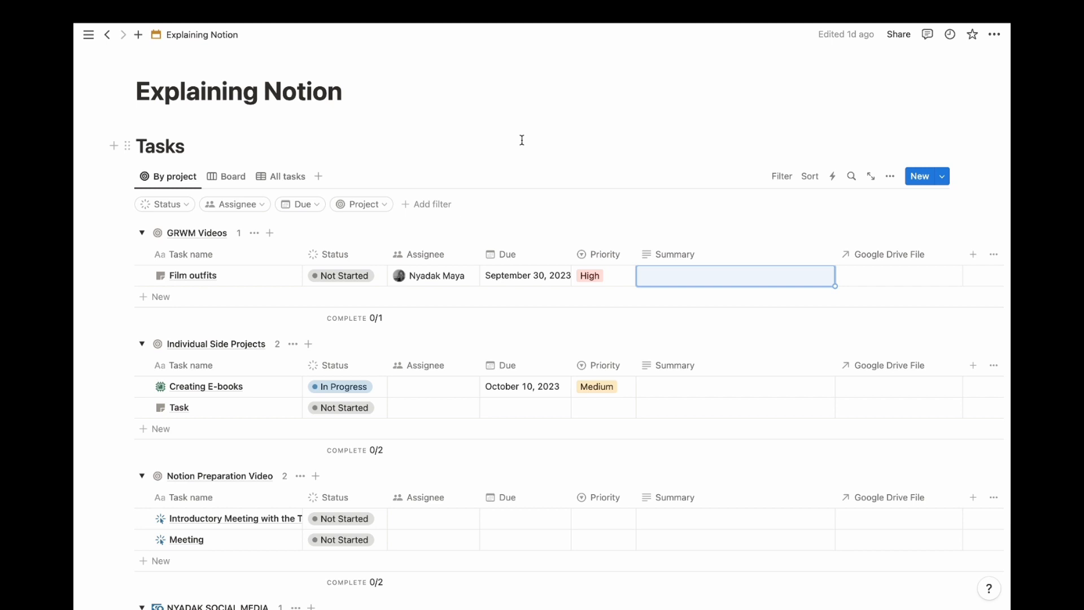
pyautogui.scroll(1, 522, 140)
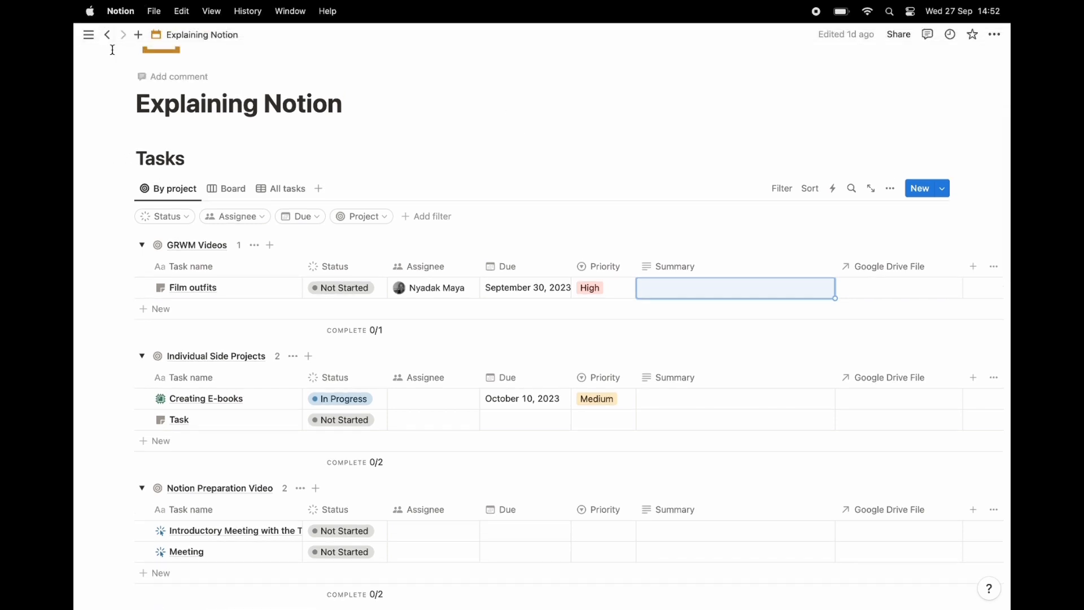
# - Take the Notion window out of full screen and leave the Film outfits summary empty
pyautogui.write('d')
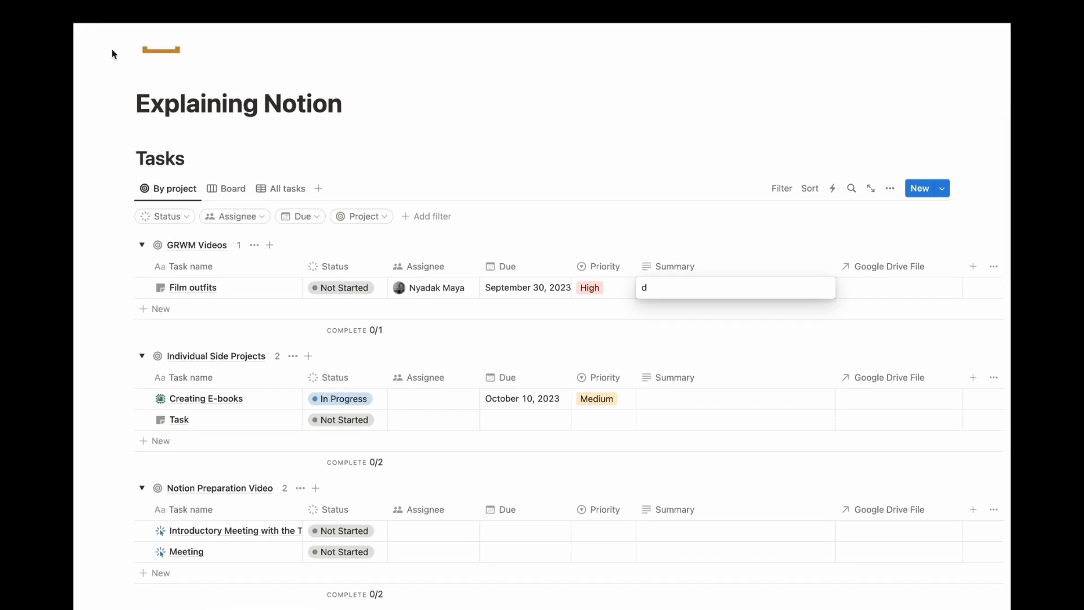
pyautogui.write('f')
pyautogui.press('ctrl+super+f')
pyautogui.press('BackSpace')
pyautogui.press('BackSpace')
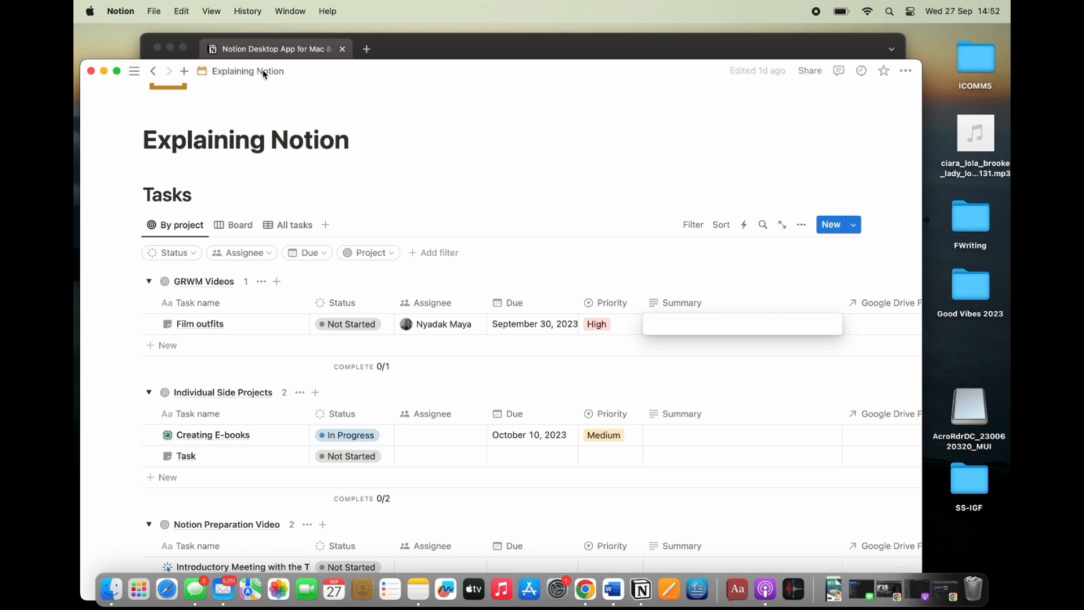
pyautogui.press('Escape')
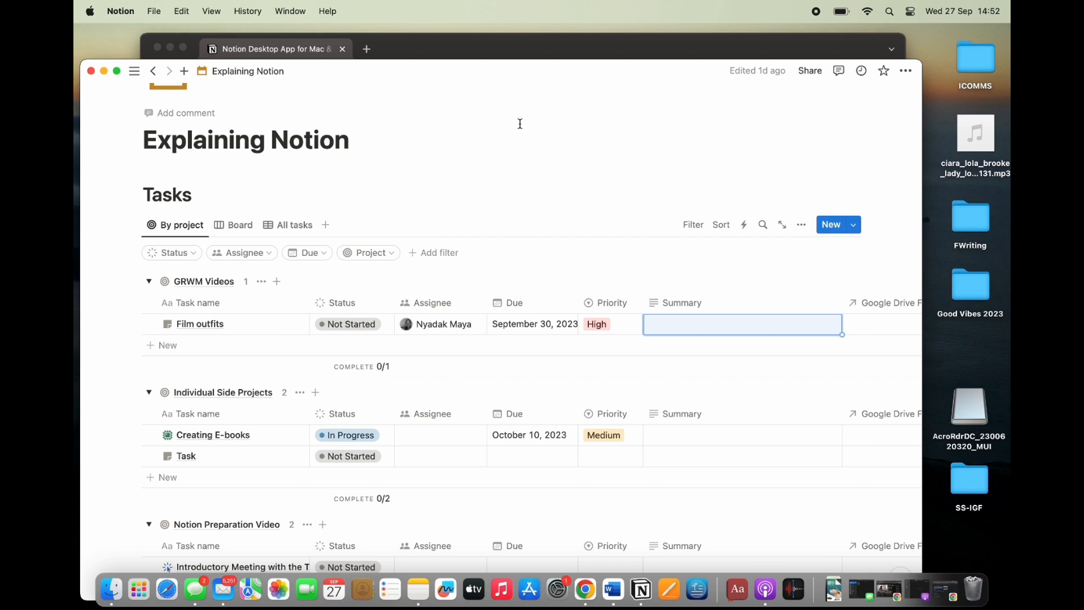
# - Minimize the Notion window and switch to the Notion desktop download page in Chrome, shown full screen
pyautogui.click(104, 71)
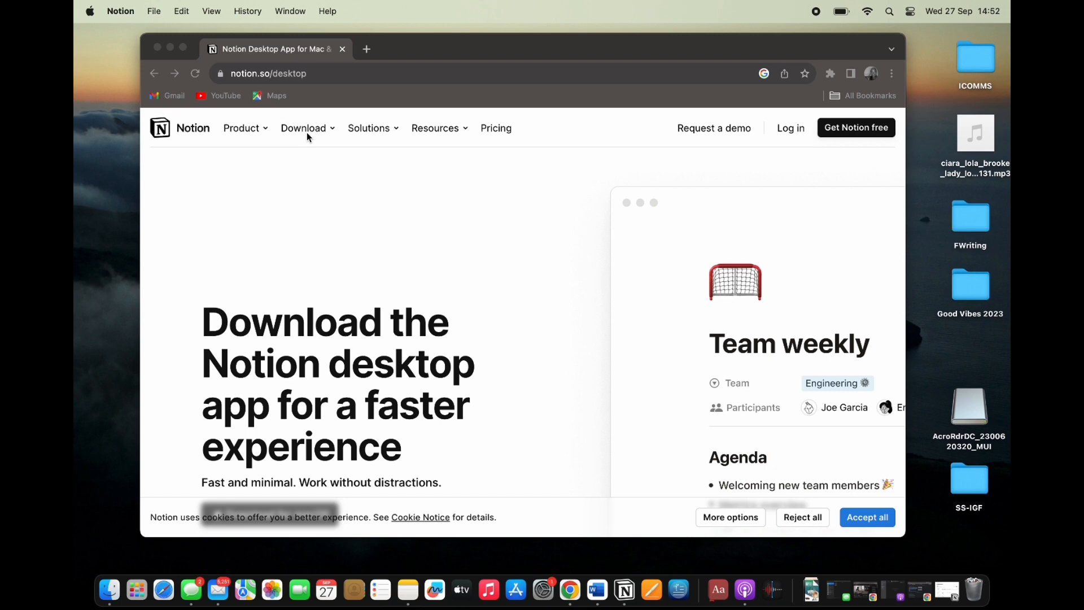
pyautogui.click(184, 47)
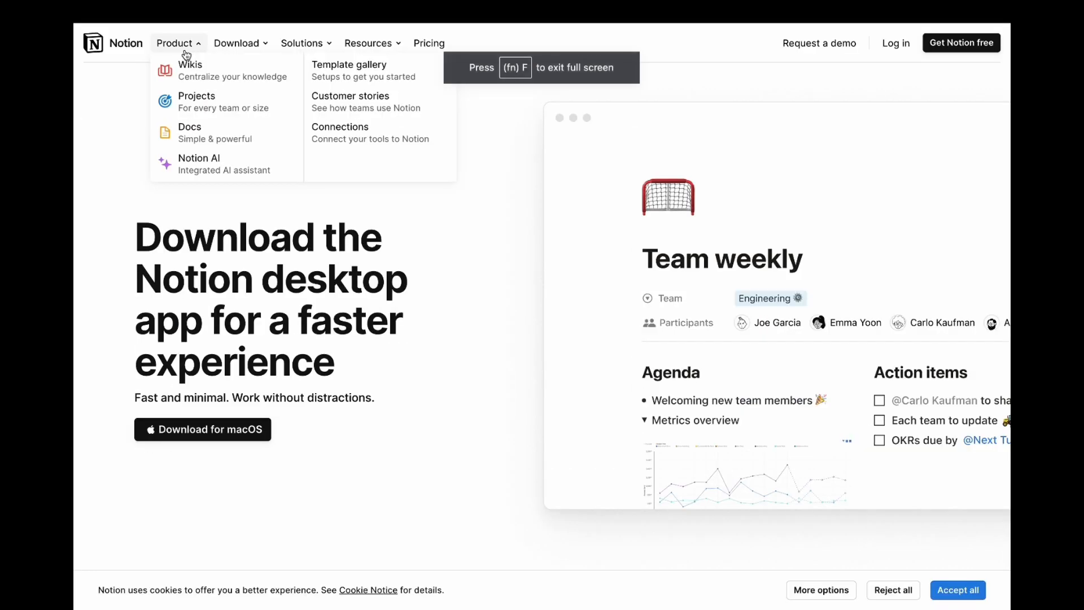